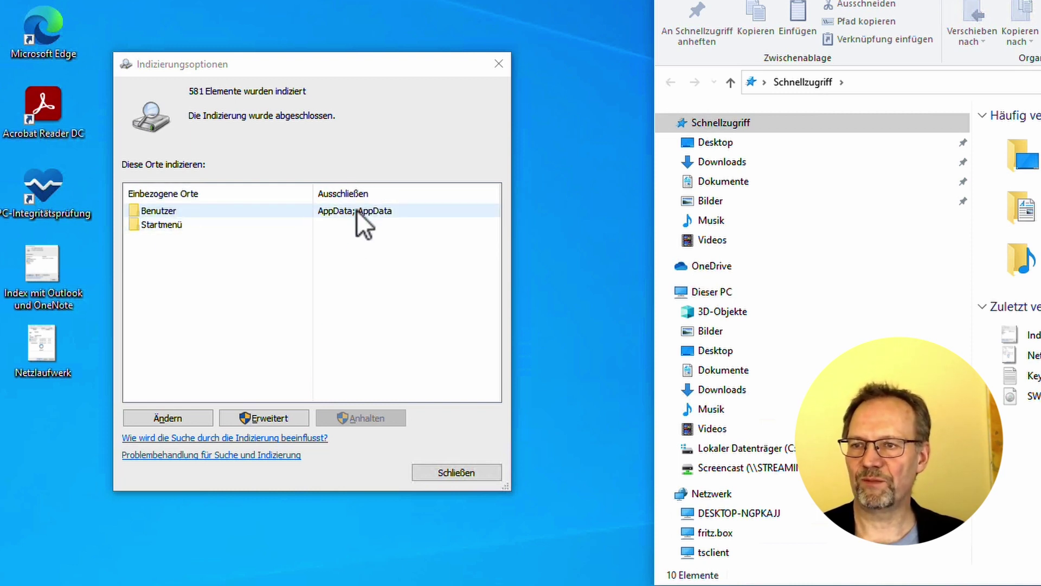
# Open the indexed locations selection for editing and expand drive C: and its Benutzer folder to inspect what is included.
pyautogui.click(168, 211)
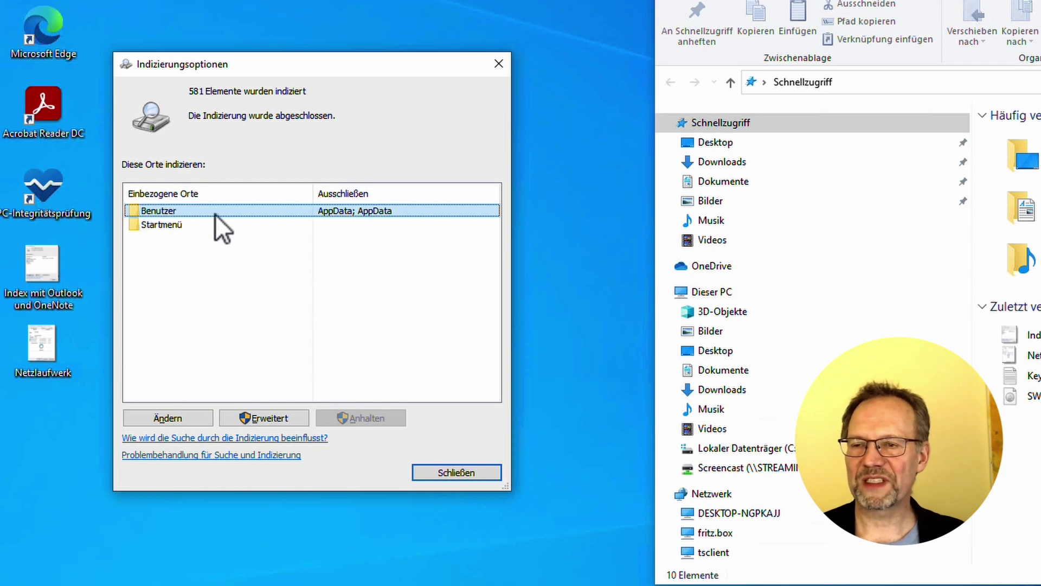
pyautogui.click(180, 417)
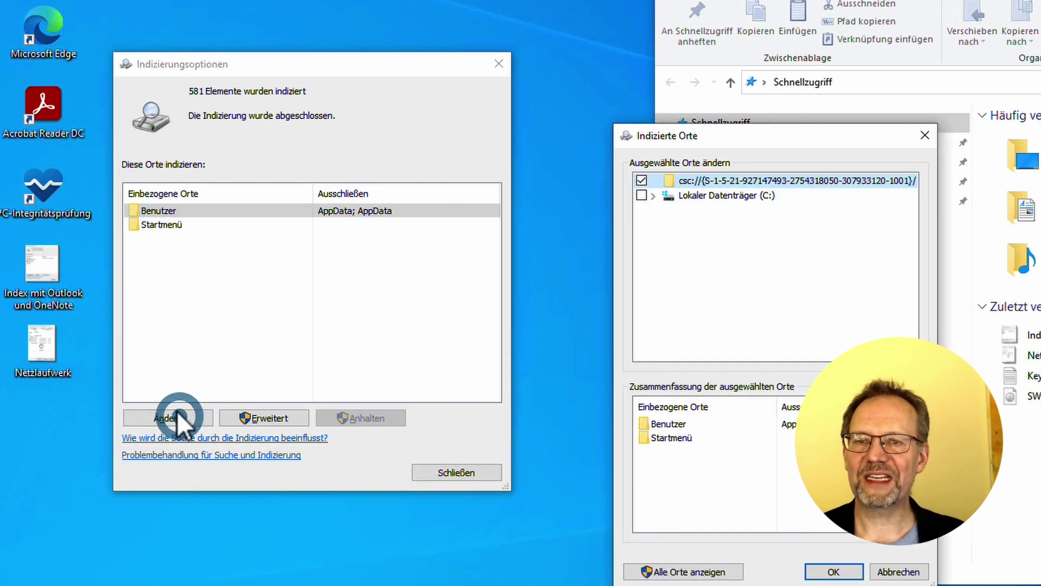
pyautogui.moveTo(725, 135); pyautogui.dragTo(404, 25)
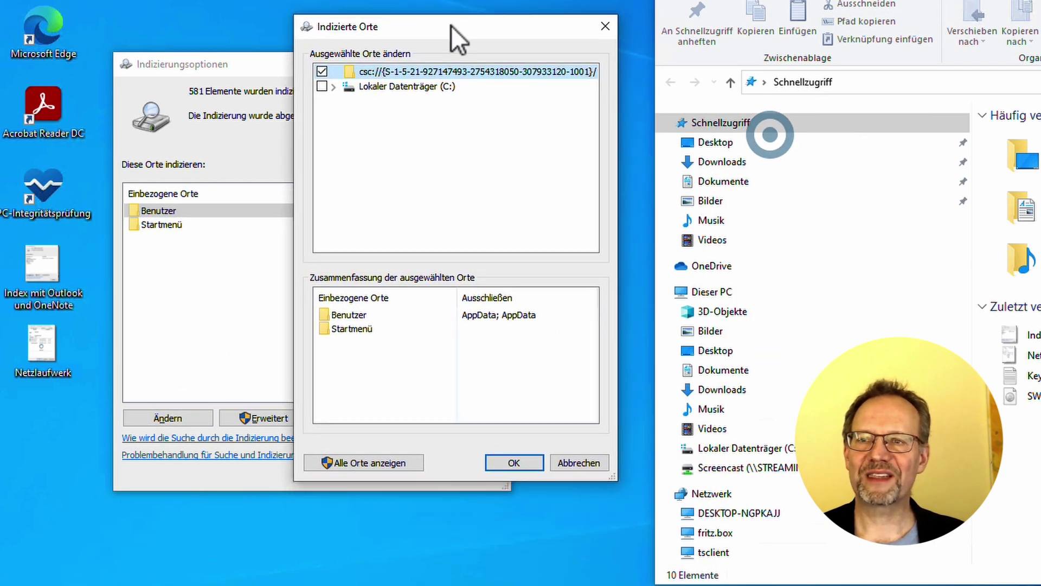
pyautogui.click(332, 86)
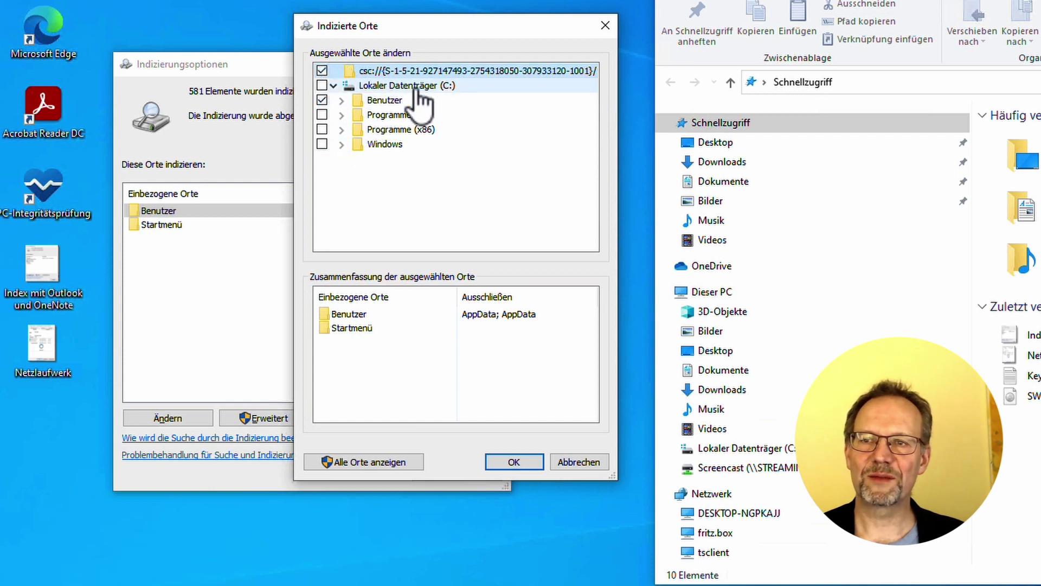
pyautogui.click(342, 101)
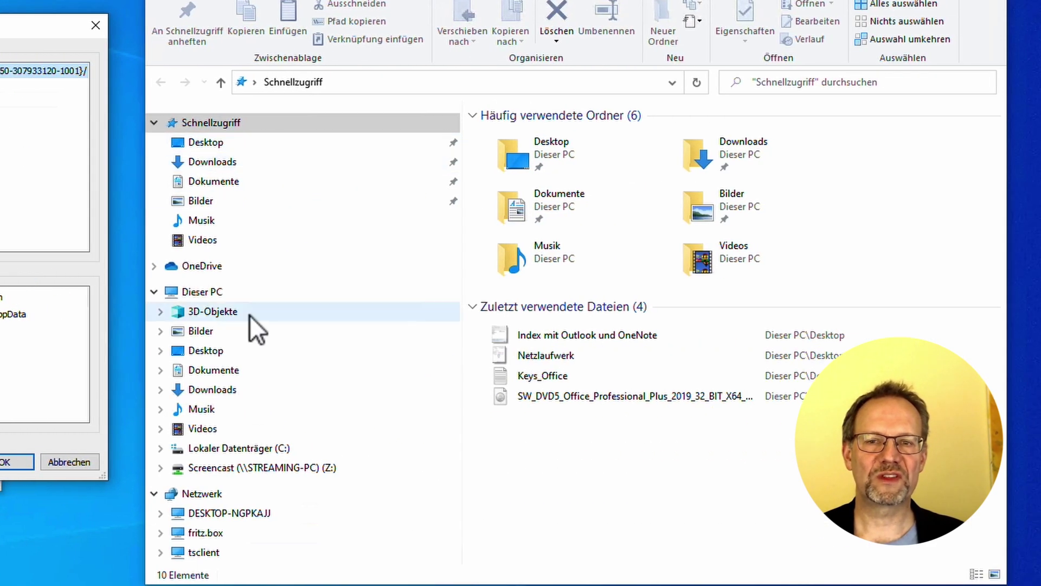
# Browse to the user's profile folder under C:\Benutzer in File Explorer, and close the indexed locations selection without changes.
pyautogui.click(251, 448)
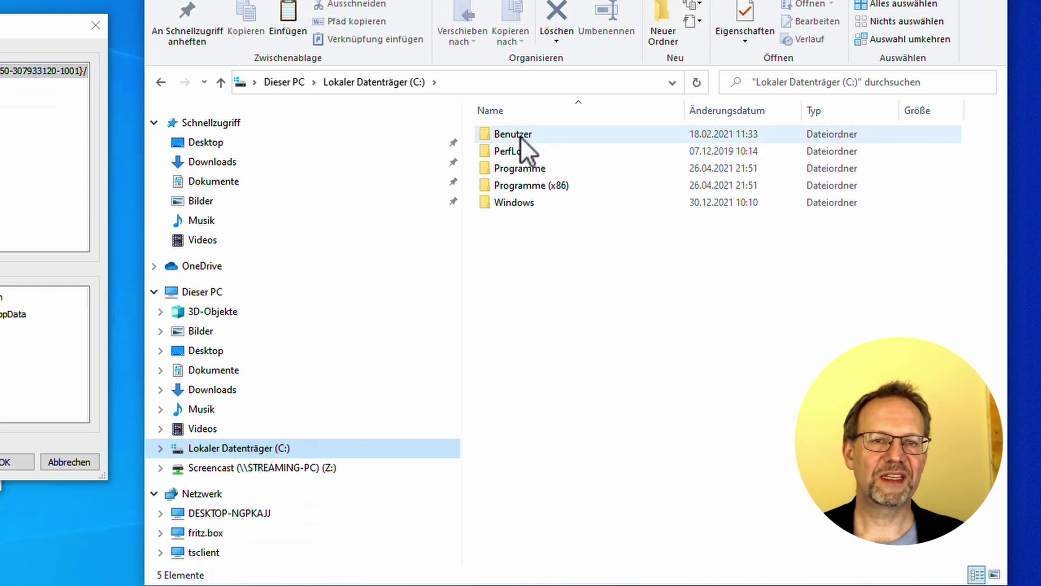
pyautogui.doubleClick(520, 135)
pyautogui.doubleClick(520, 135)
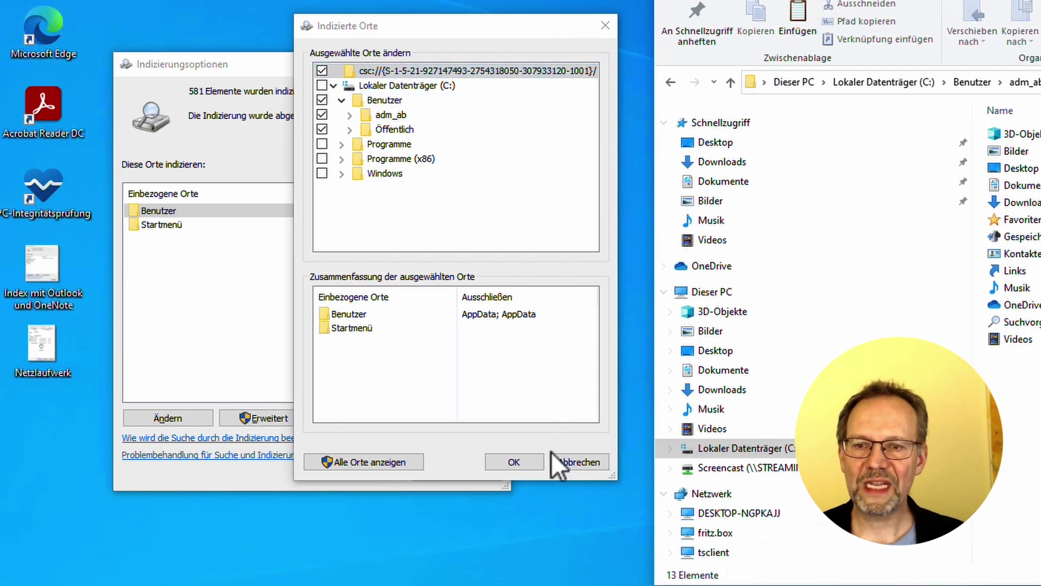
pyautogui.click(577, 462)
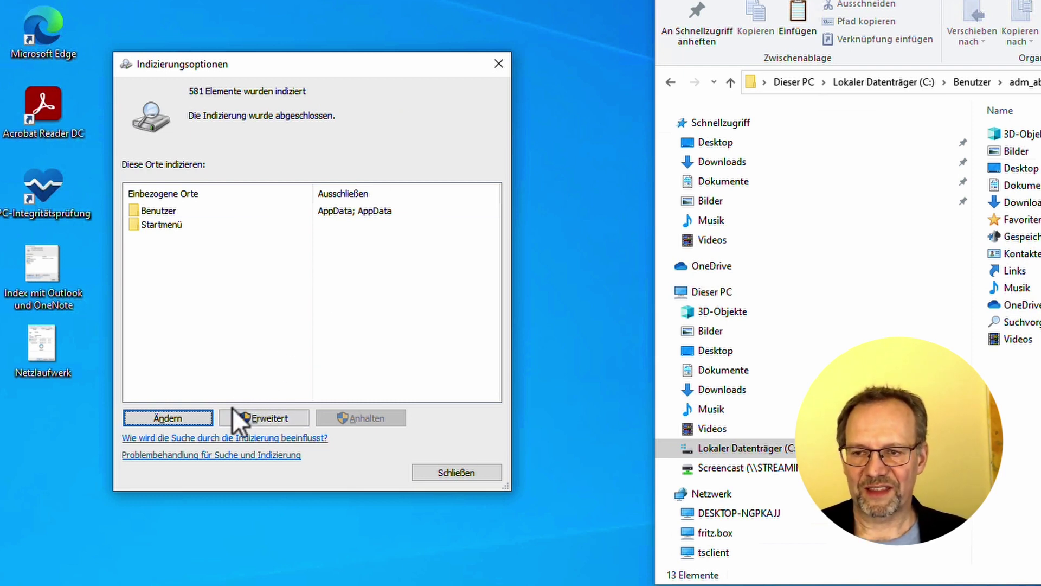
# Open the advanced indexing options, show drive C: in File Explorer, and copy the current index location path.
pyautogui.click(262, 421)
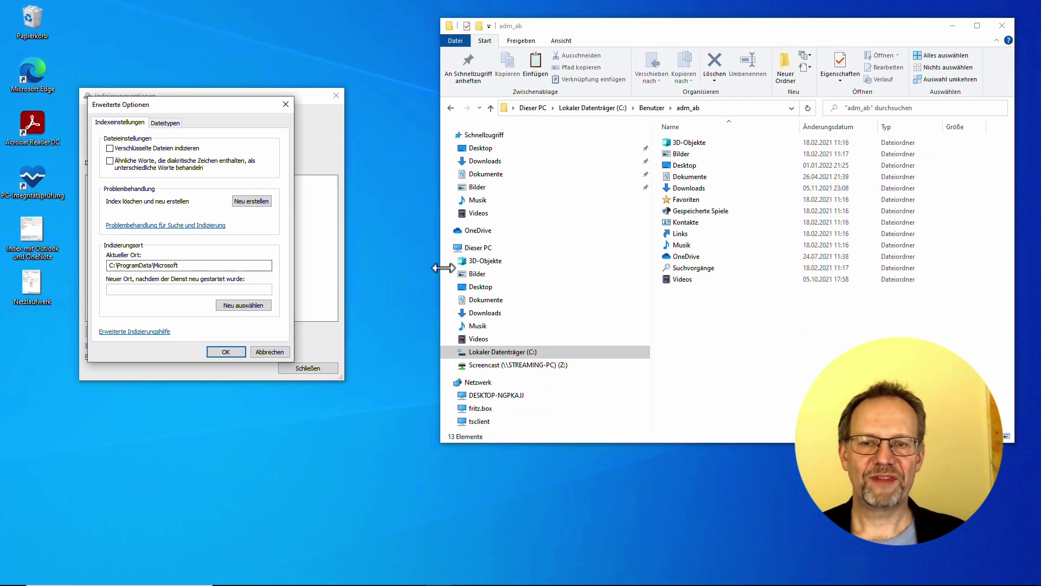
pyautogui.click(483, 352)
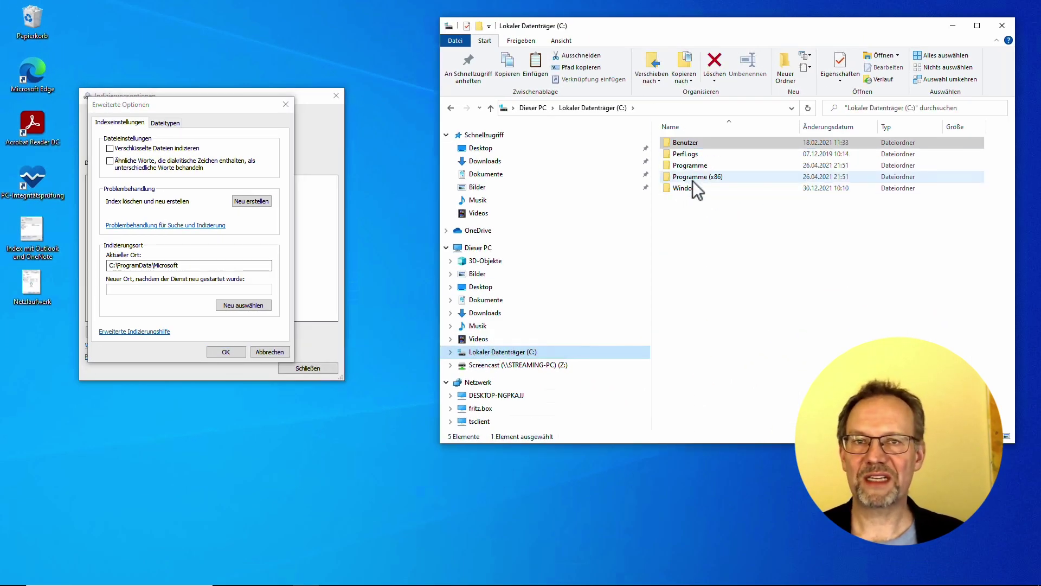
pyautogui.moveTo(692, 185)
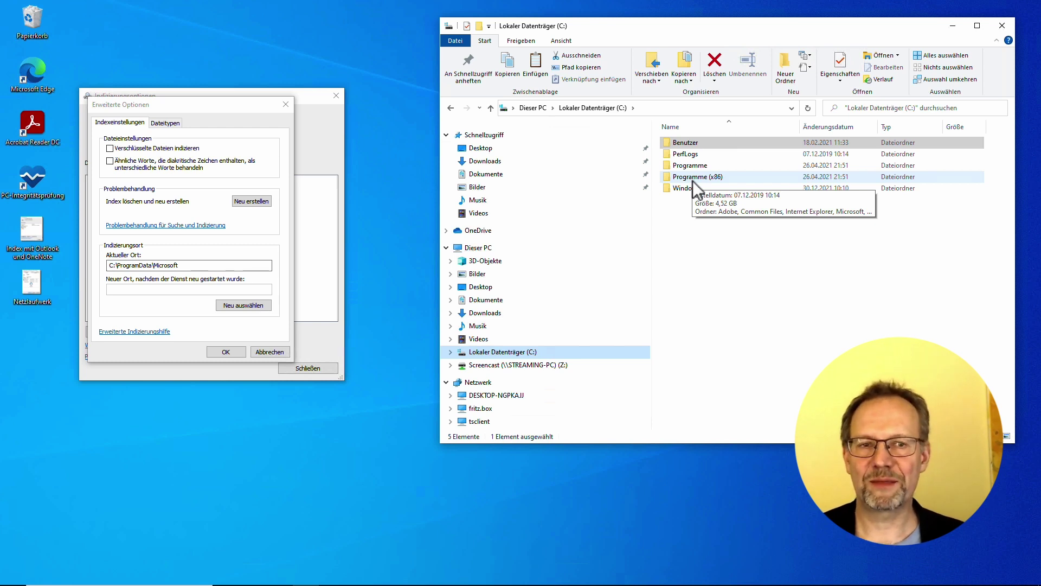
pyautogui.click(190, 264)
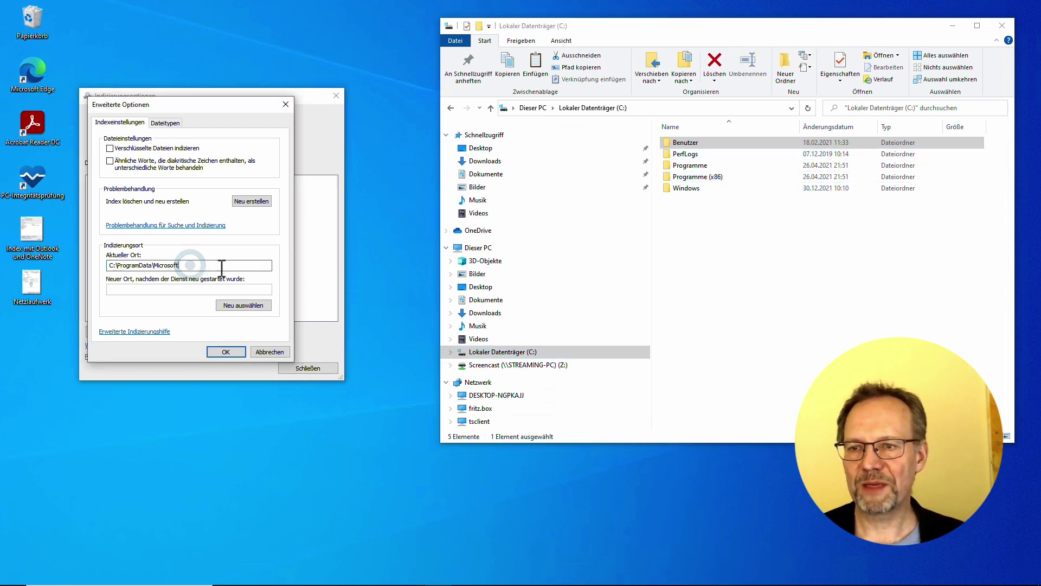
pyautogui.doubleClick(214, 266)
pyautogui.hotkey('ctrl', 'c')
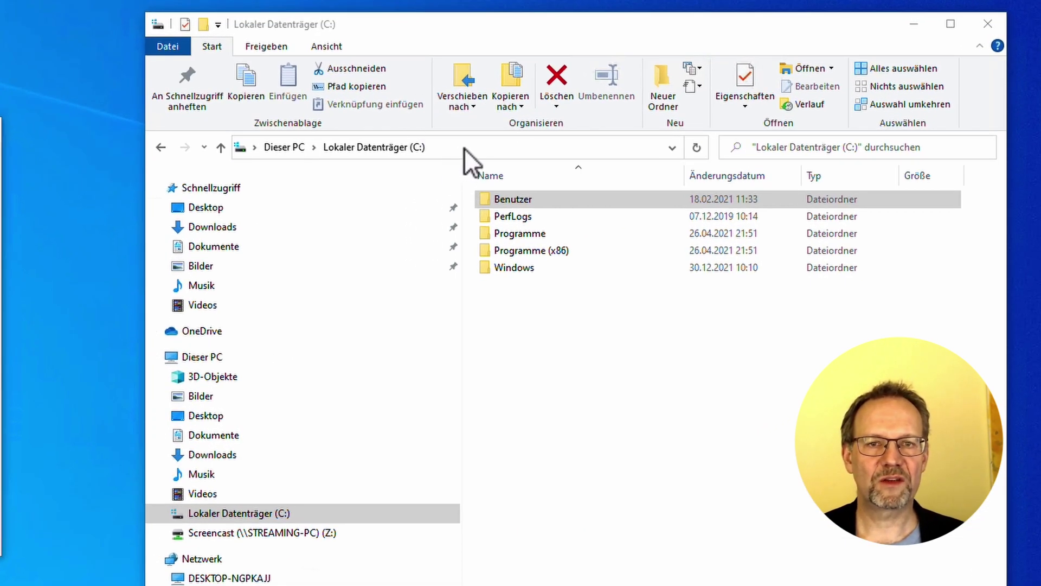
# Go to the copied index location C:\ProgramData\Microsoft in File Explorer.
pyautogui.click(465, 151)
pyautogui.click(444, 148)
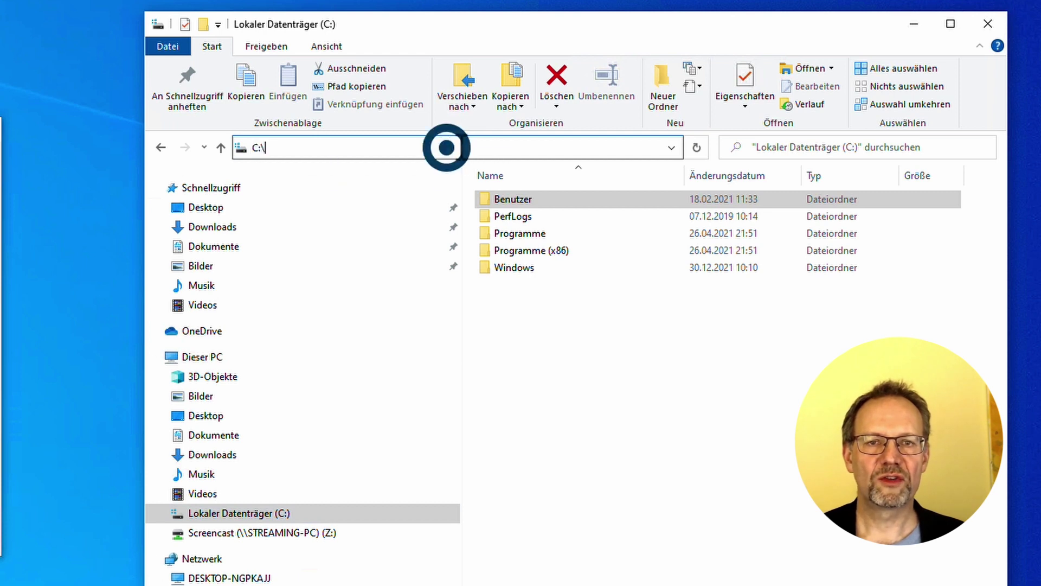
pyautogui.click(568, 342)
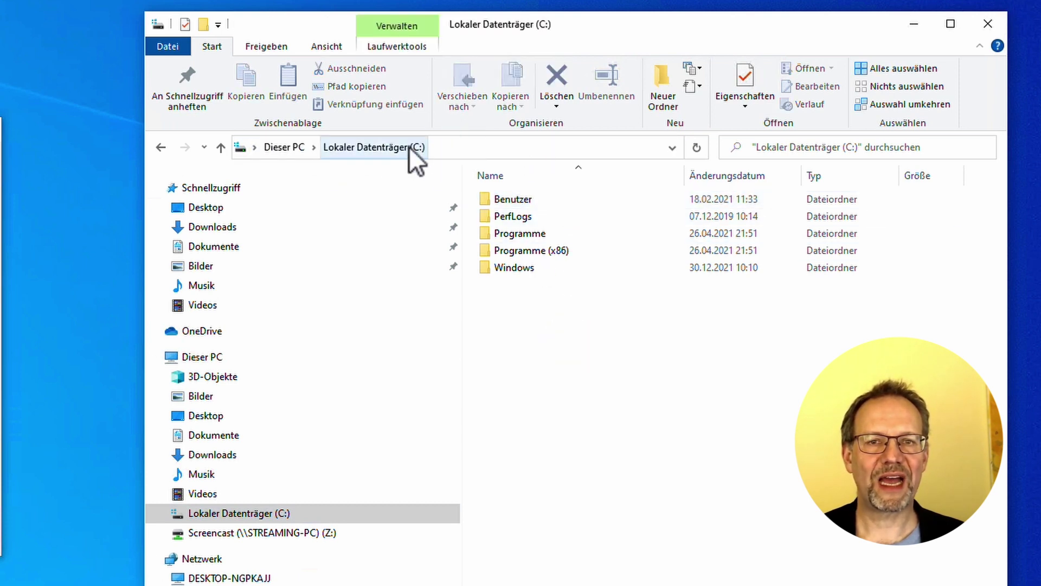
pyautogui.click(497, 145)
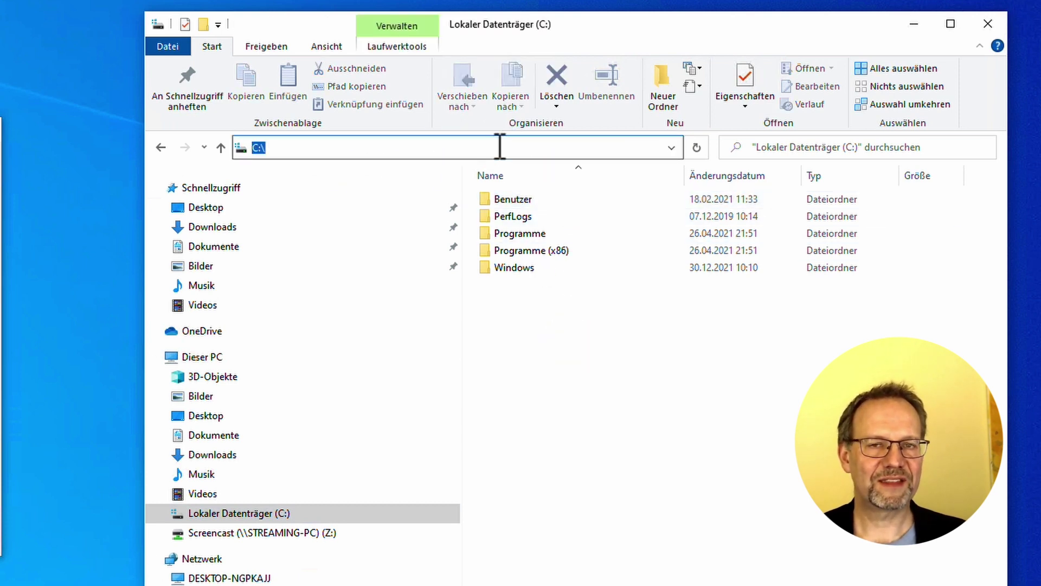
pyautogui.hotkey('ctrl', 'v')
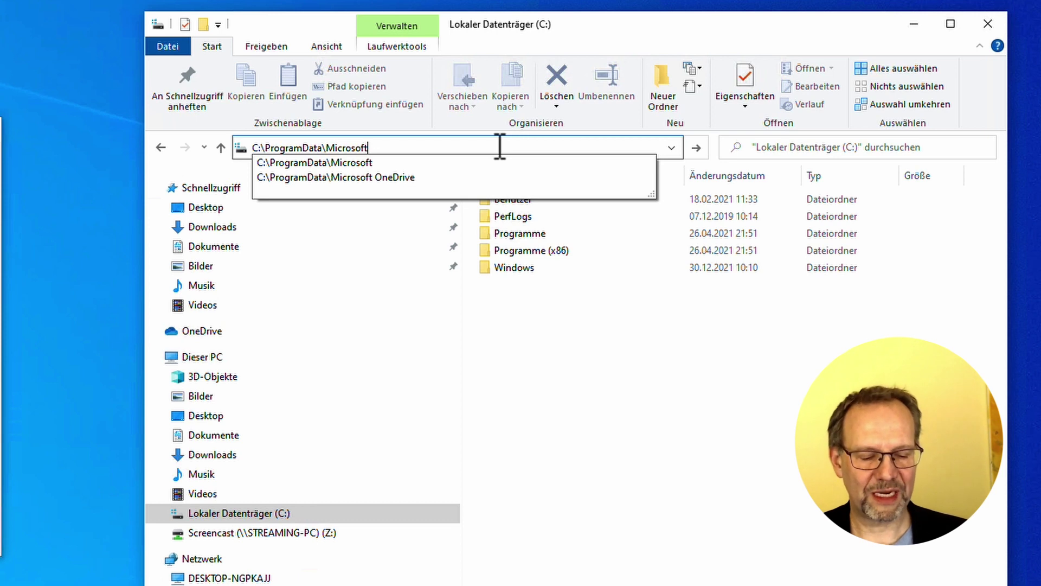
pyautogui.press('Return')
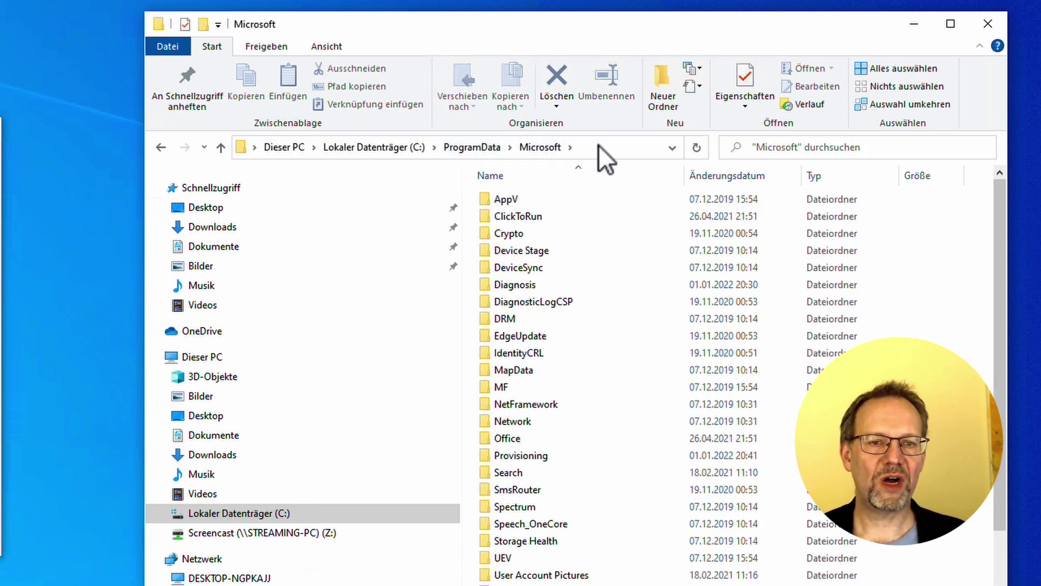
# Open the Search folder and its Data subfolder, granting permanent access to the protected folder.
pyautogui.click(520, 473)
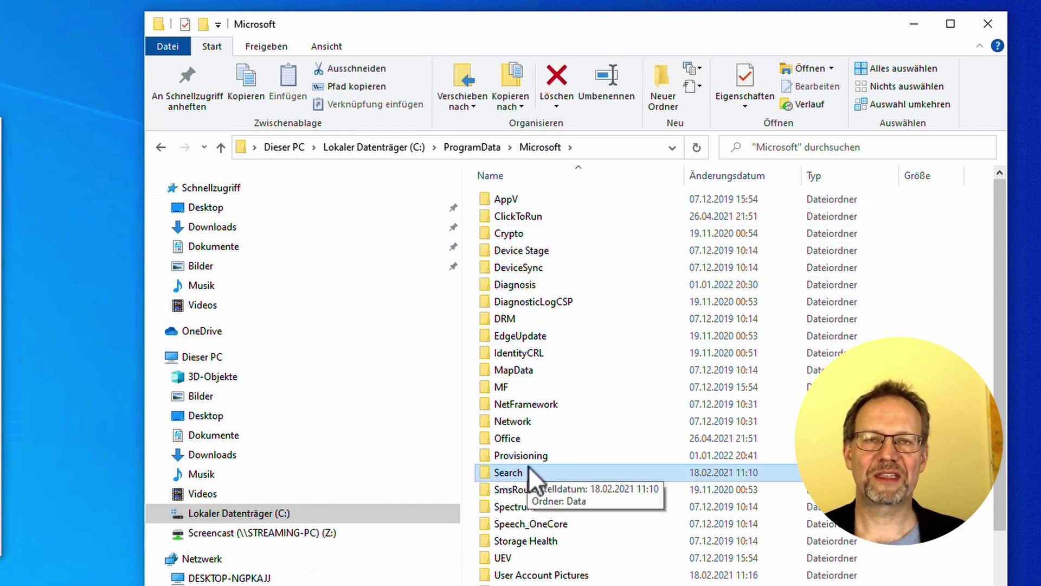
pyautogui.doubleClick(500, 471)
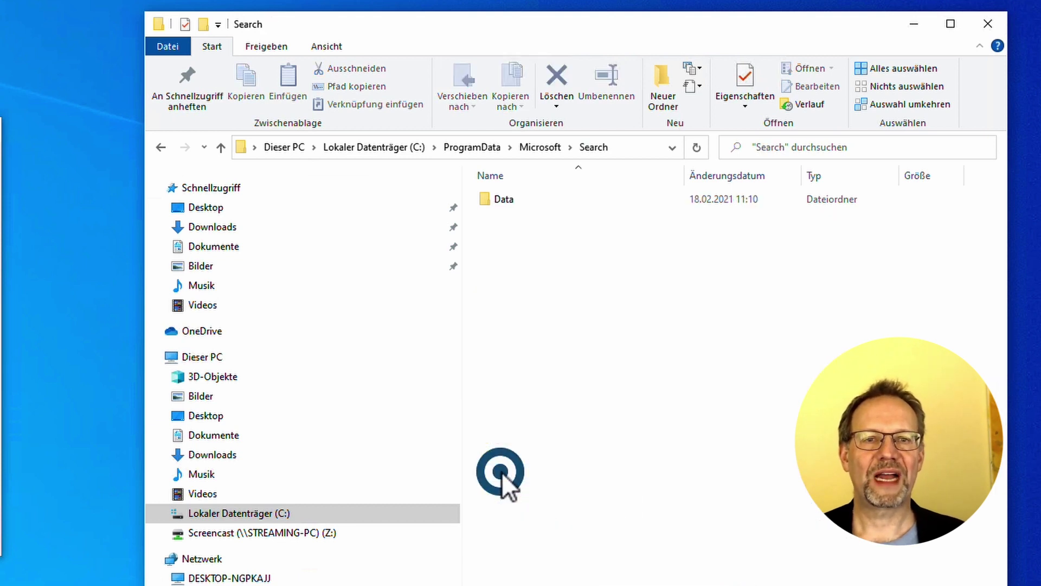
pyautogui.doubleClick(509, 200)
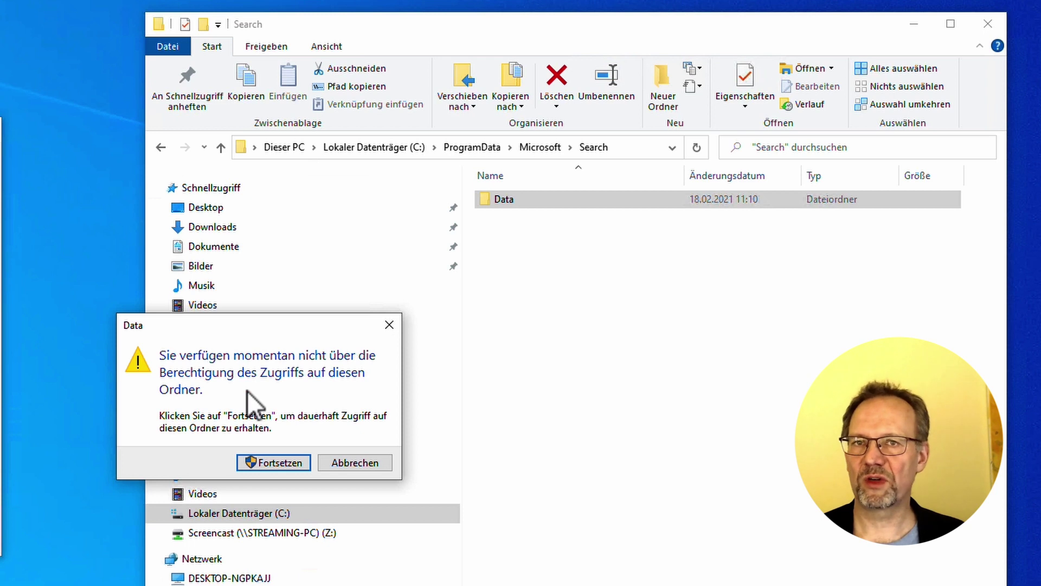
pyautogui.click(291, 461)
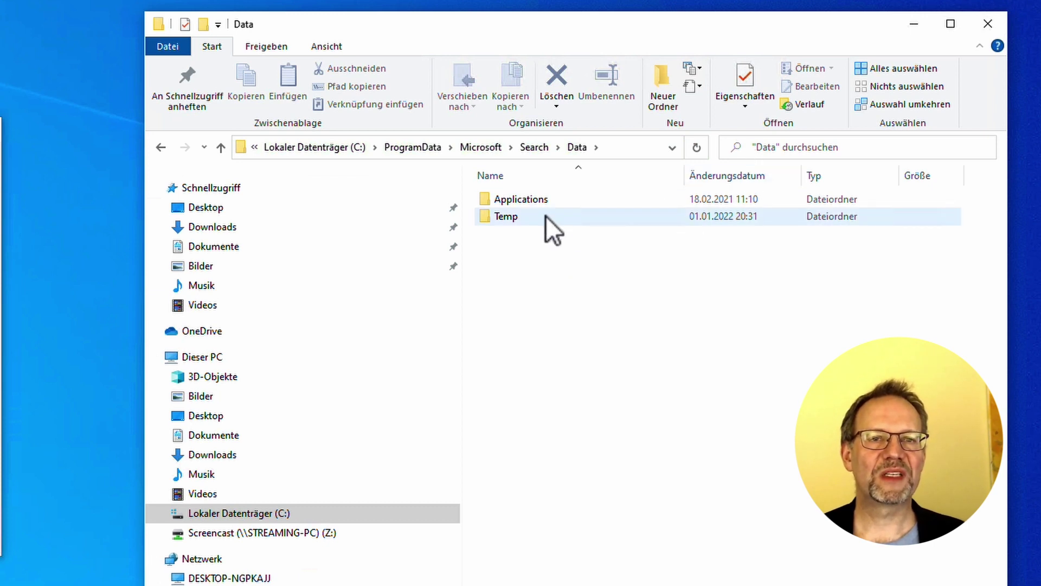
# Open the Applications\Windows subfolder and select the index database file Windows.edb to view its size.
pyautogui.doubleClick(524, 200)
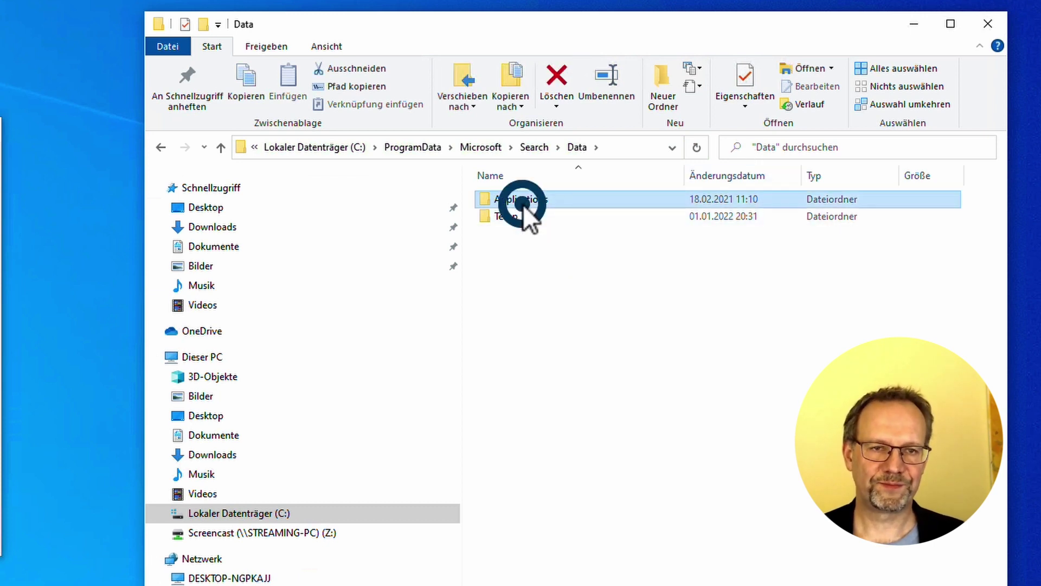
pyautogui.click(527, 200)
pyautogui.doubleClick(526, 200)
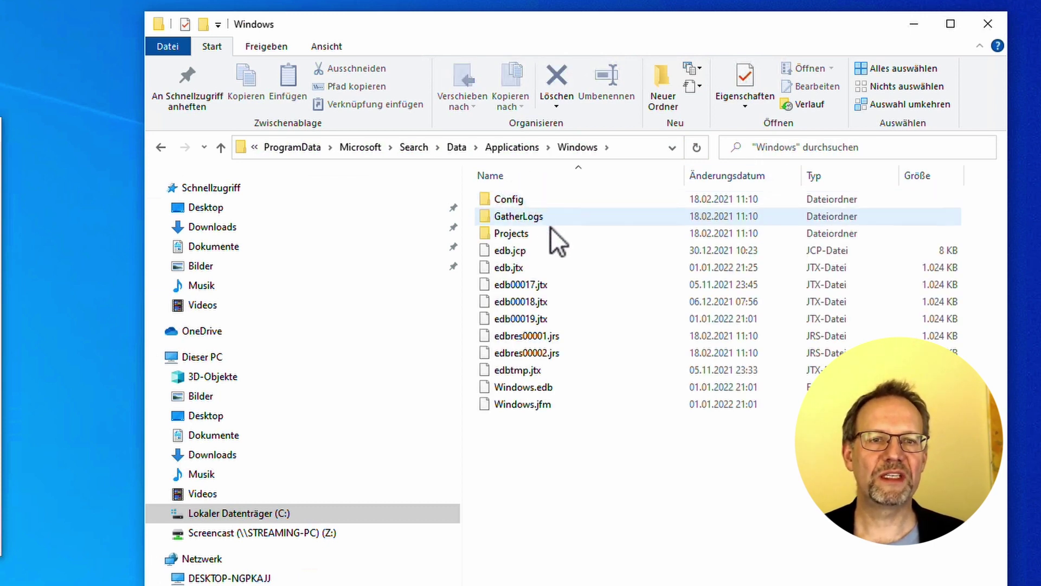
pyautogui.click(521, 388)
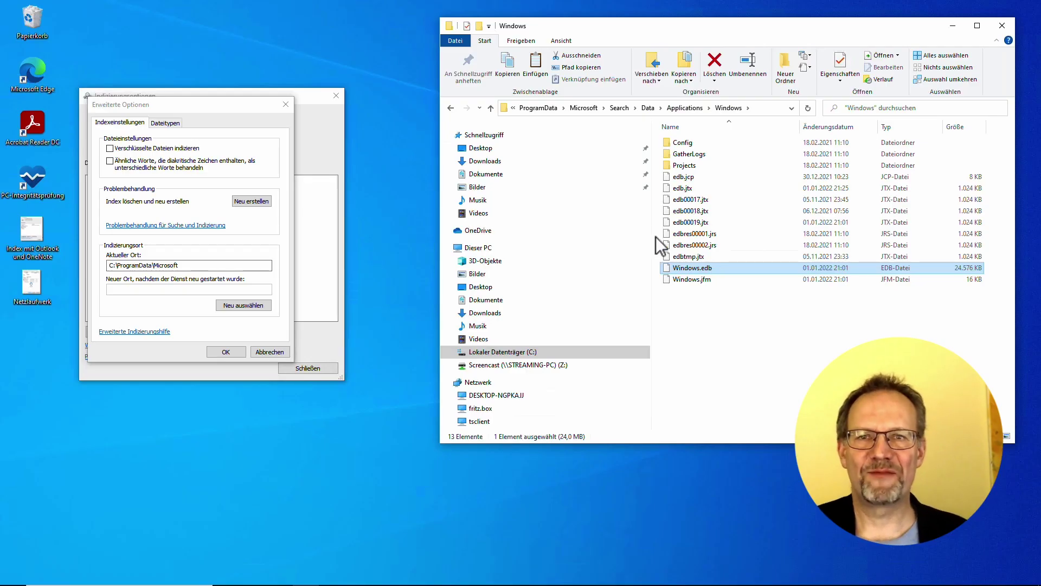
# Close the advanced indexing options and create a new folder named Ablage directly on drive C:.
pyautogui.click(497, 351)
pyautogui.click(286, 103)
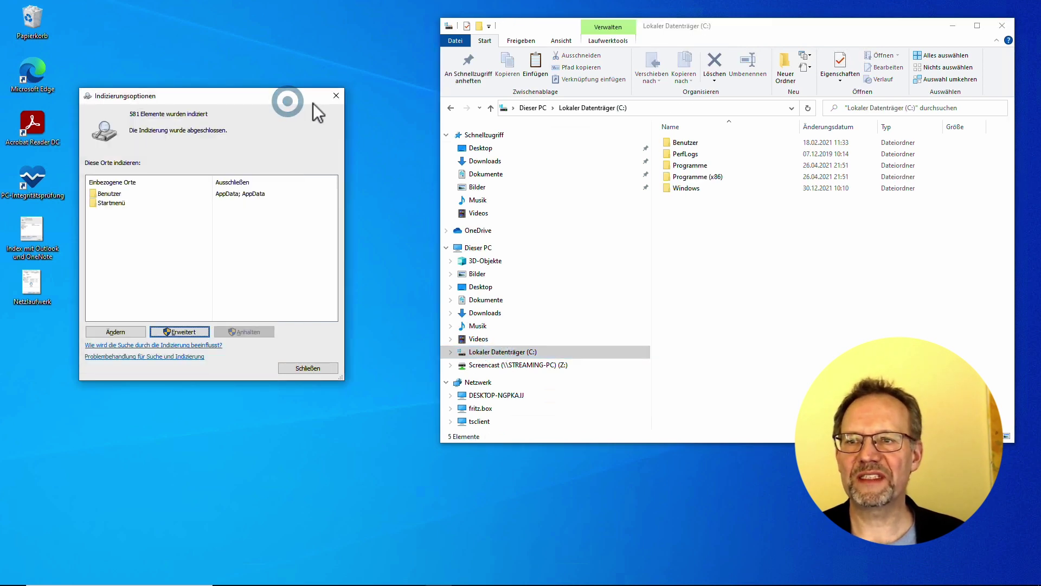
pyautogui.rightClick(698, 224)
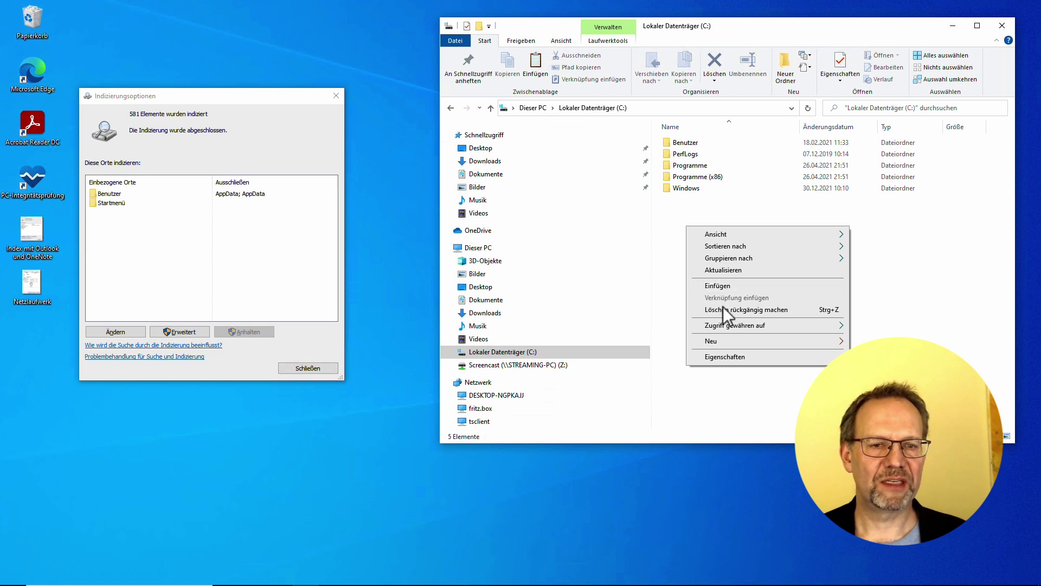
pyautogui.moveTo(725, 342)
pyautogui.click(867, 340)
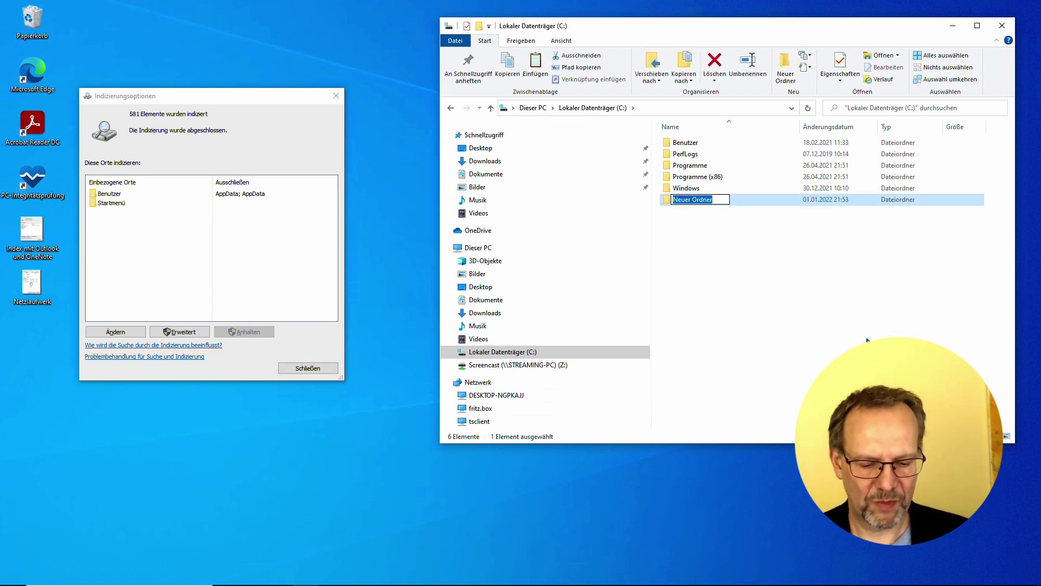
pyautogui.write('Ablage')
pyautogui.press('Return')
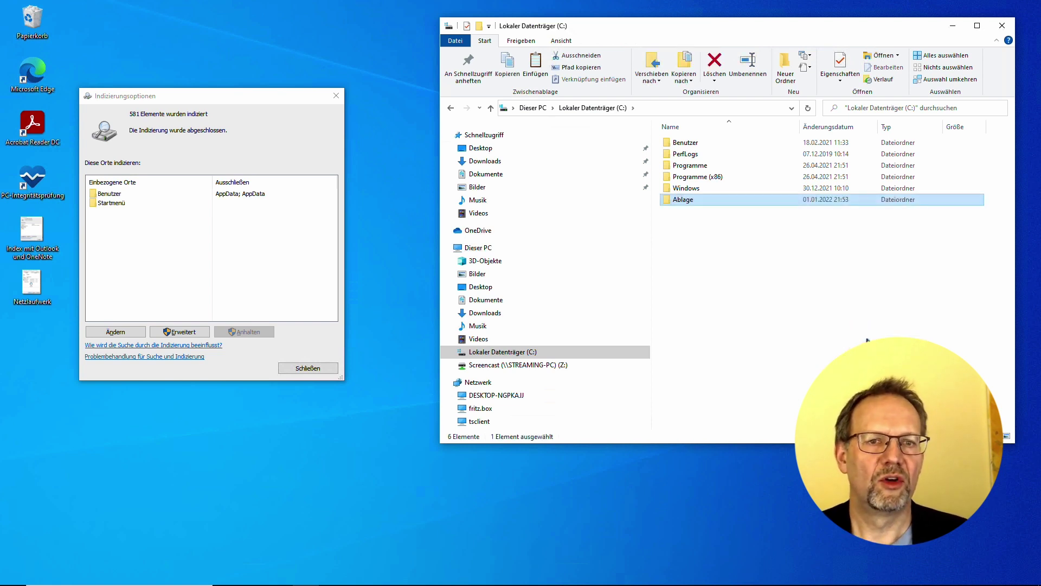
# Paste the copied file into the Ablage folder and into the Dokumente folder.
pyautogui.press('Return')
pyautogui.rightClick(712, 171)
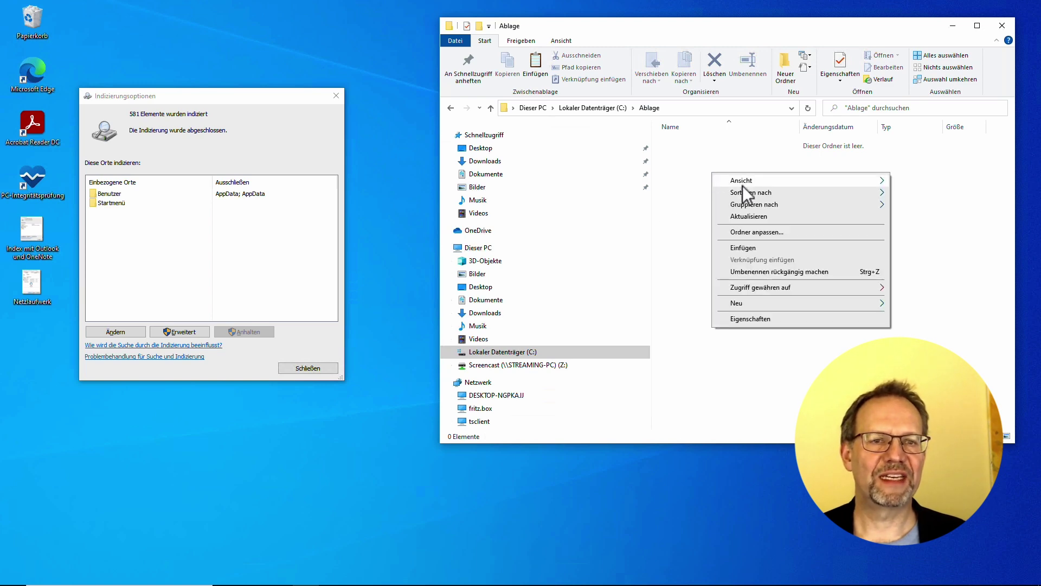
pyautogui.click(747, 247)
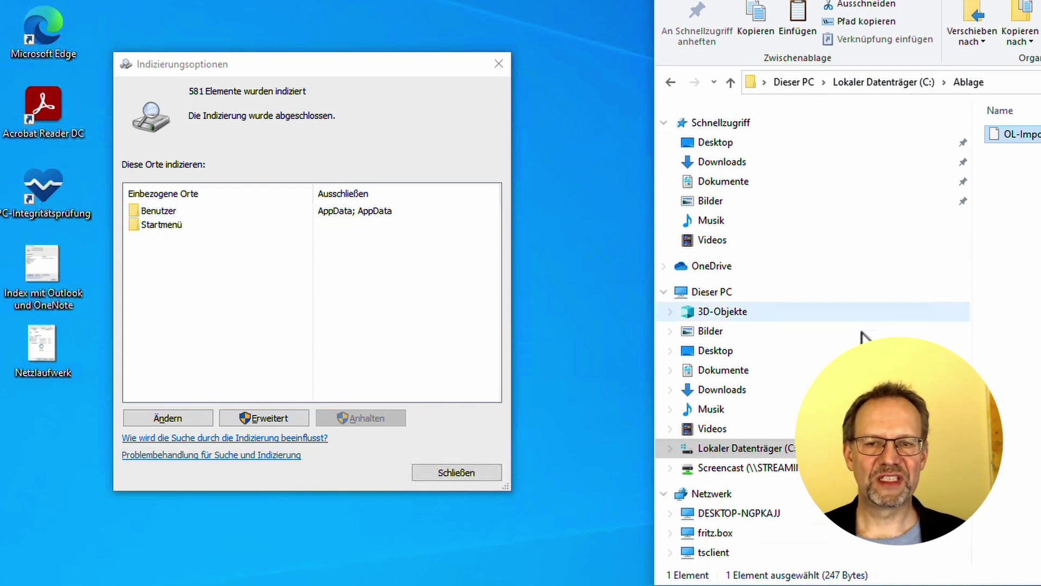
pyautogui.click(718, 370)
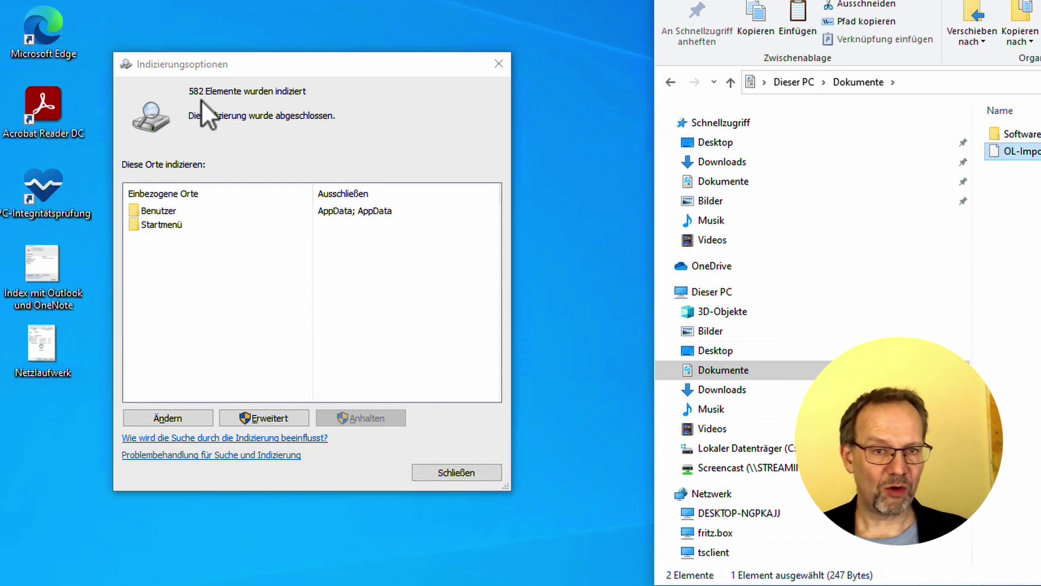
# Add the Ablage folder on drive C: to the indexed locations and apply the selection.
pyautogui.click(180, 418)
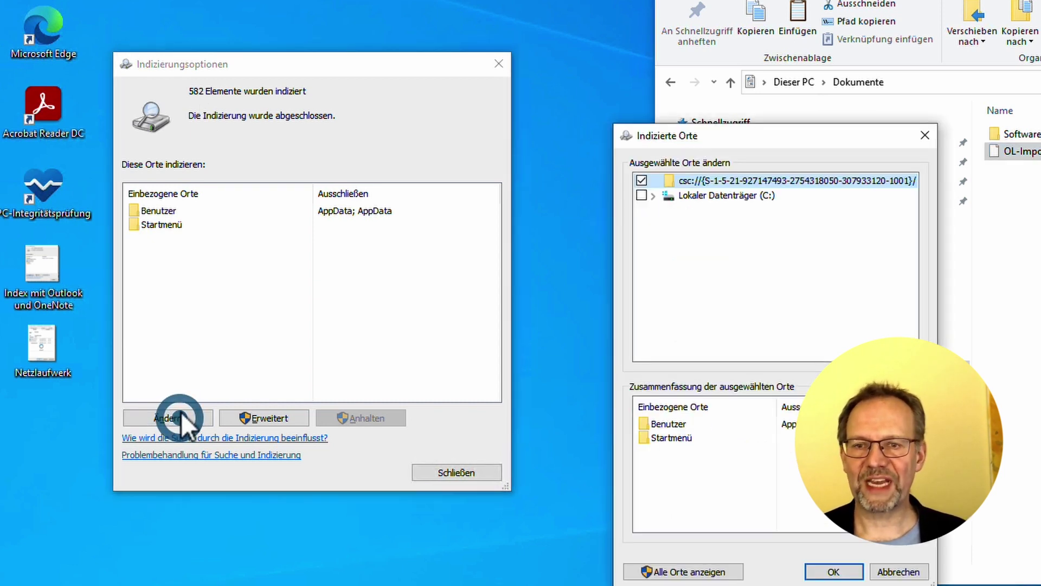
pyautogui.click(654, 196)
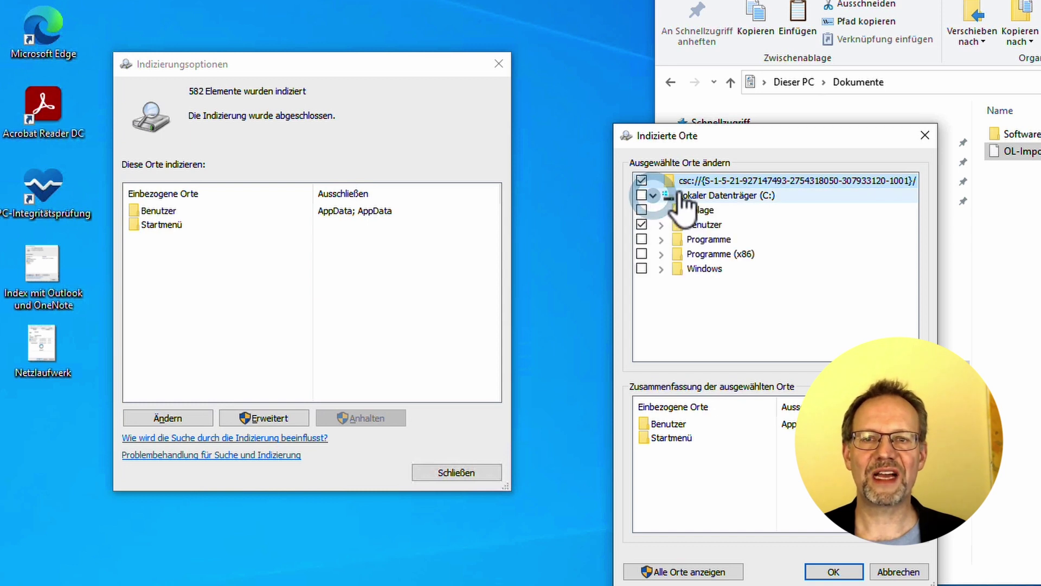
pyautogui.click(642, 210)
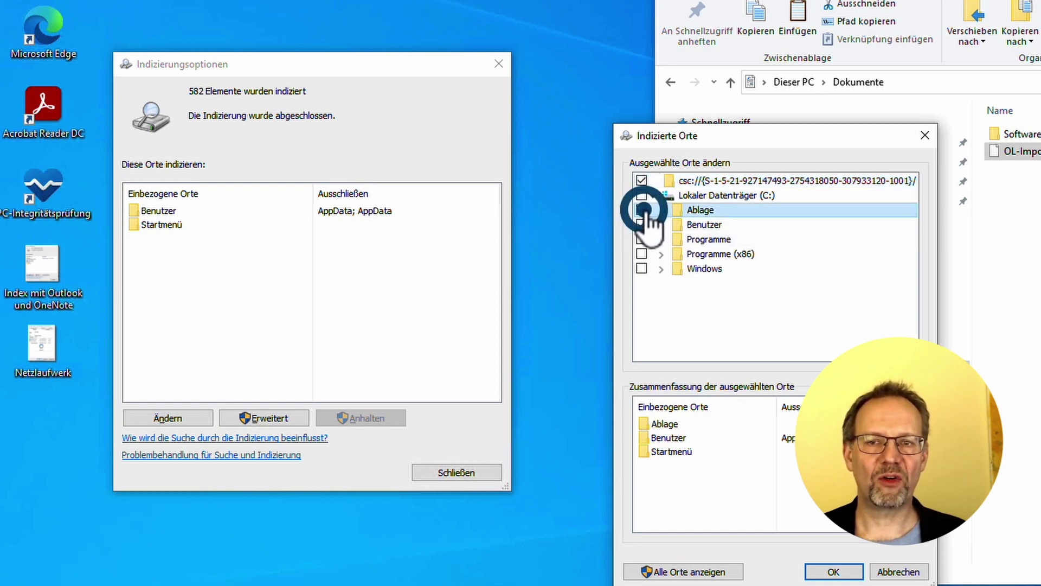
pyautogui.click(833, 572)
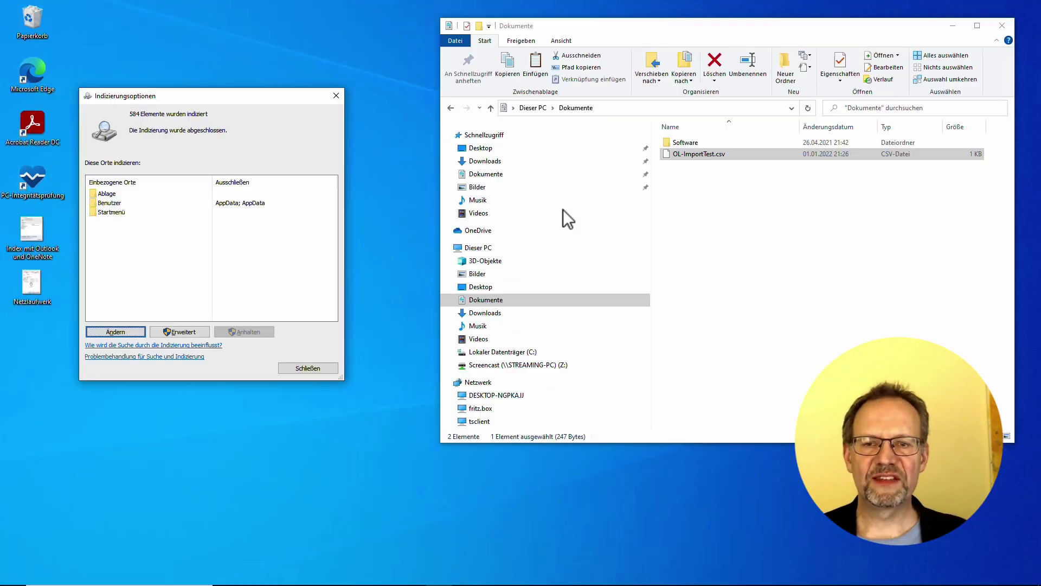
# Paste the copied files into C:\Ablage, copying and replacing existing files for all name conflicts.
pyautogui.click(756, 450)
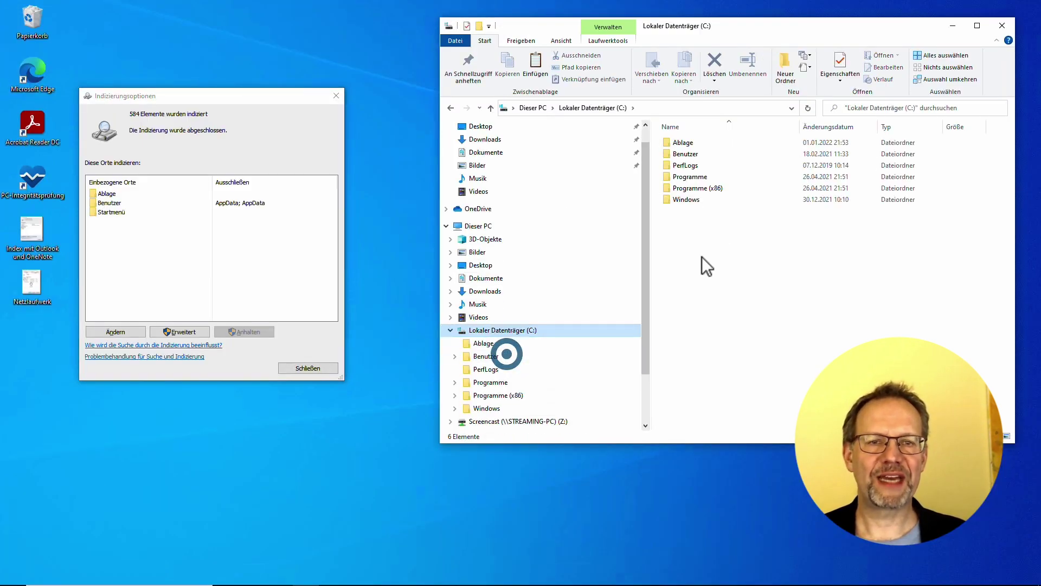
pyautogui.doubleClick(681, 143)
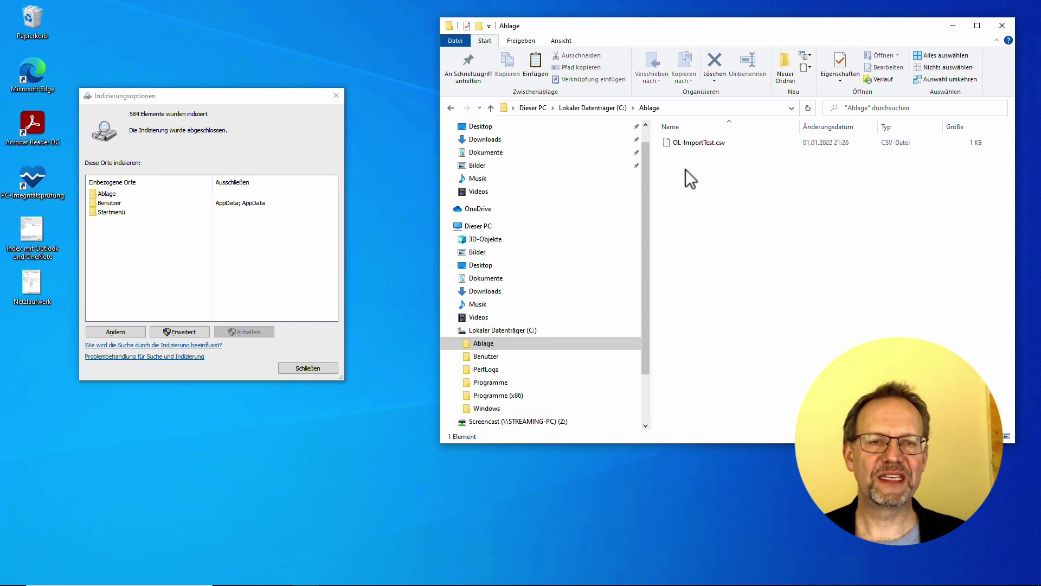
pyautogui.rightClick(686, 169)
pyautogui.click(728, 242)
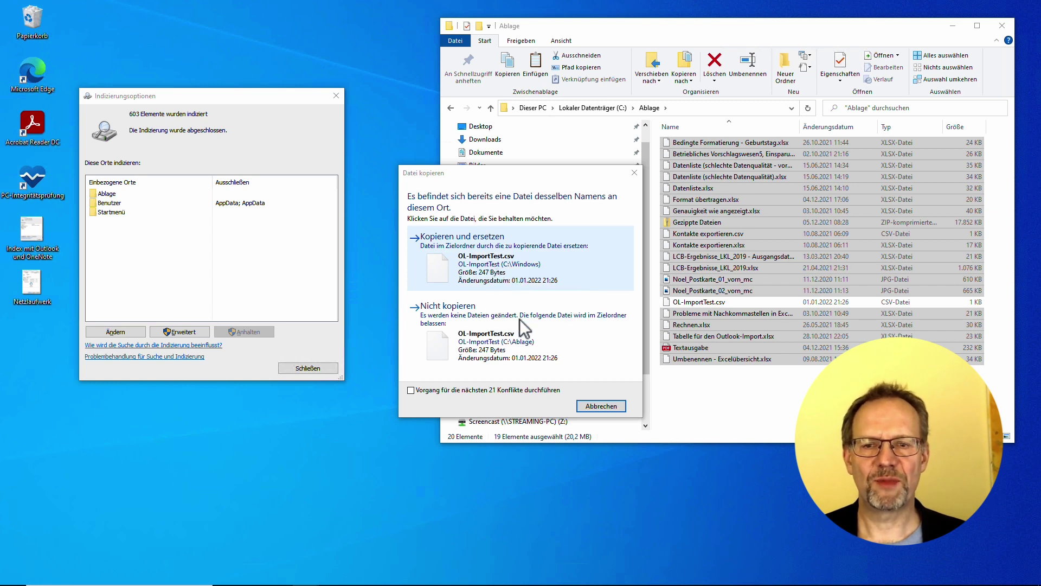
pyautogui.click(470, 389)
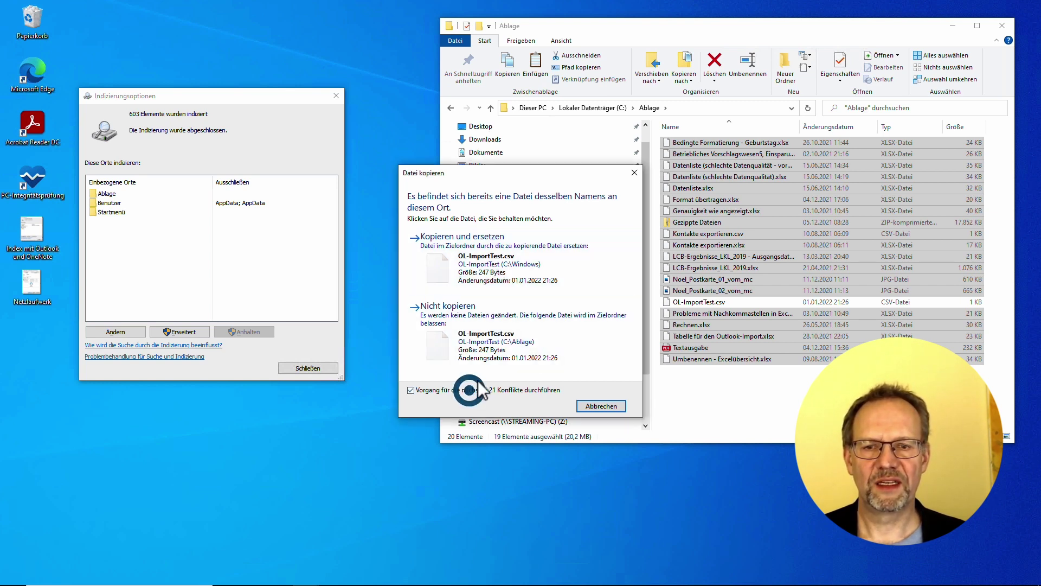
pyautogui.click(489, 275)
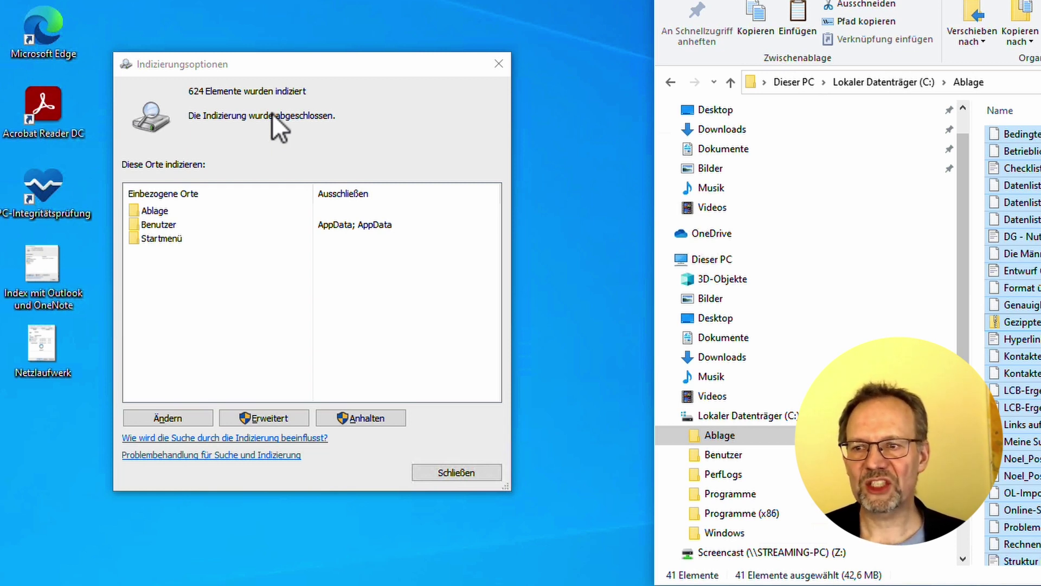
# Open the file types in the advanced indexing options and examine how the 3gp2 extension is indexed.
pyautogui.click(274, 418)
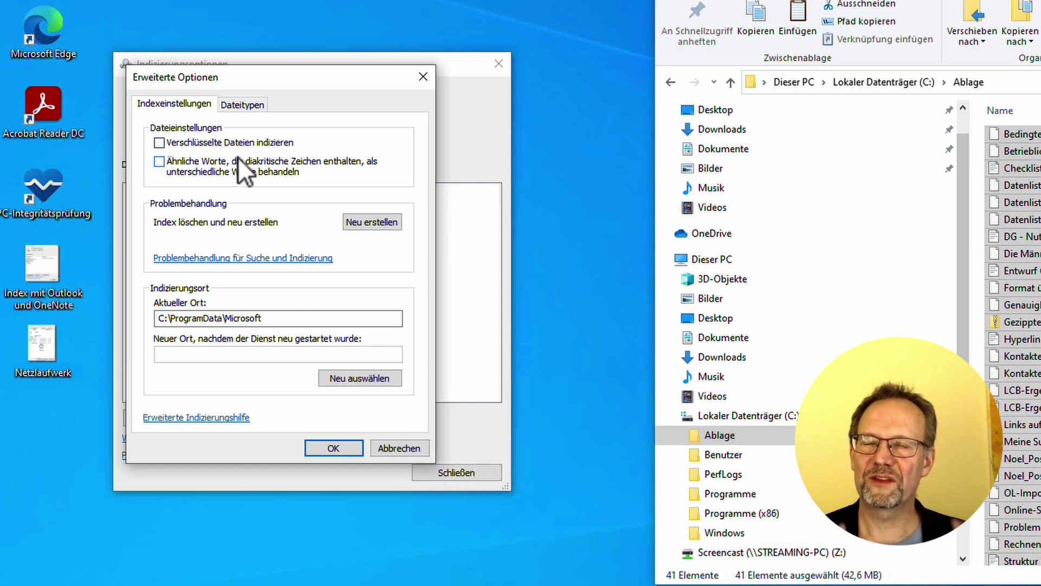
pyautogui.click(239, 102)
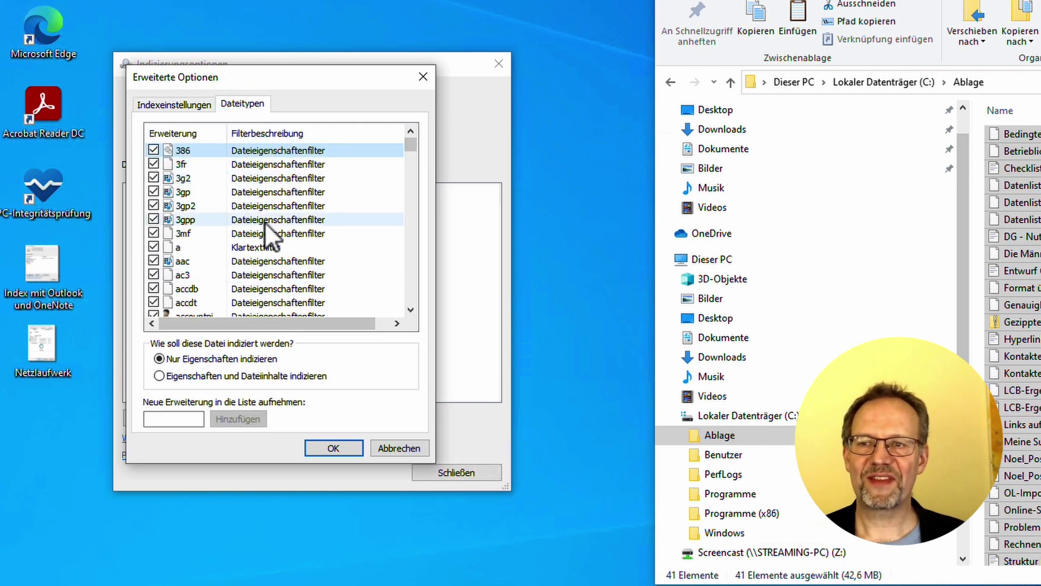
pyautogui.click(264, 207)
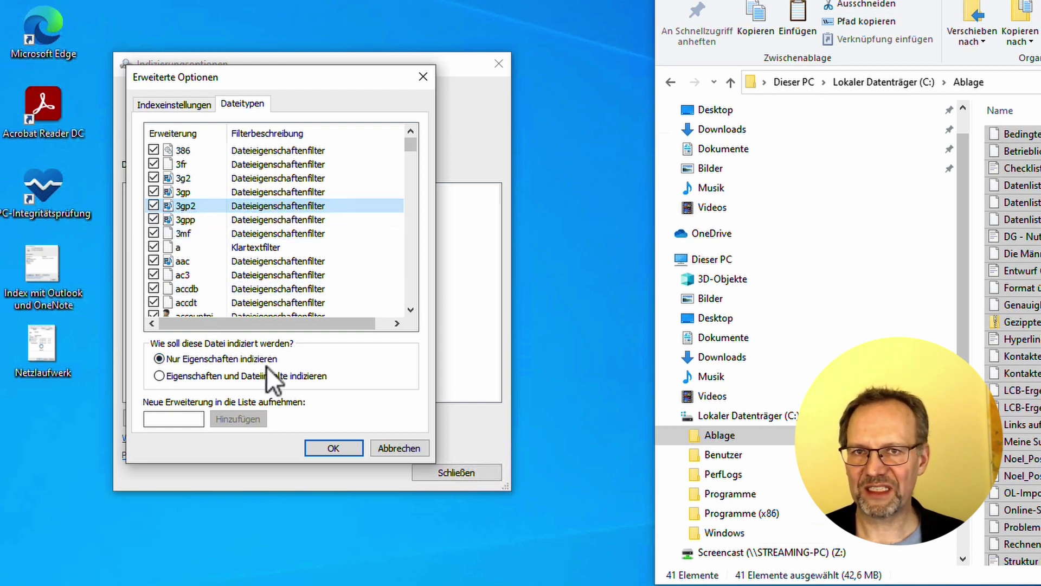
# View the properties of the file Checkliste - Fit vor dem Rechner in the Ablage folder, and close them.
pyautogui.click(1022, 169)
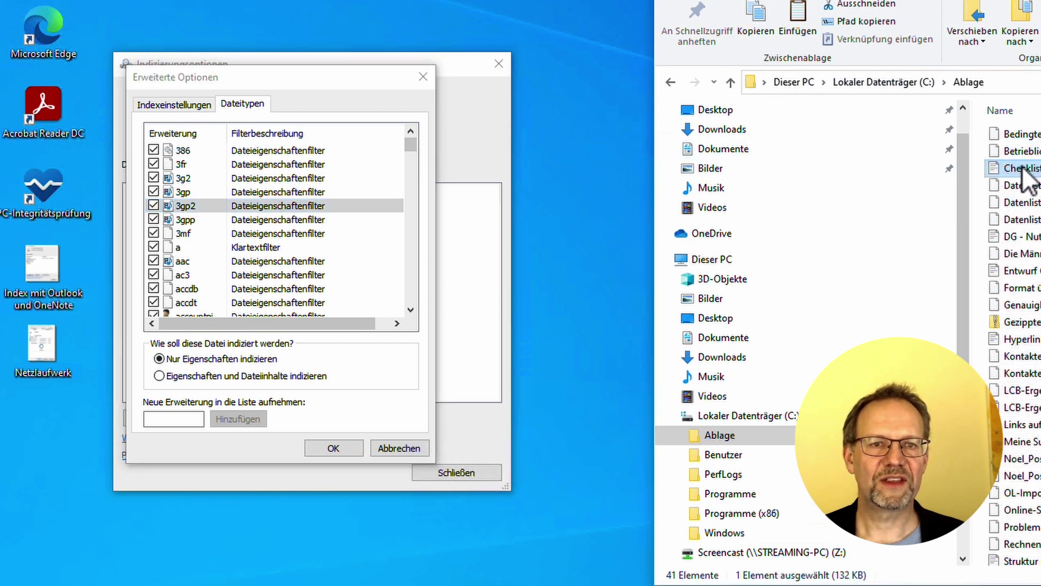
pyautogui.rightClick(1025, 171)
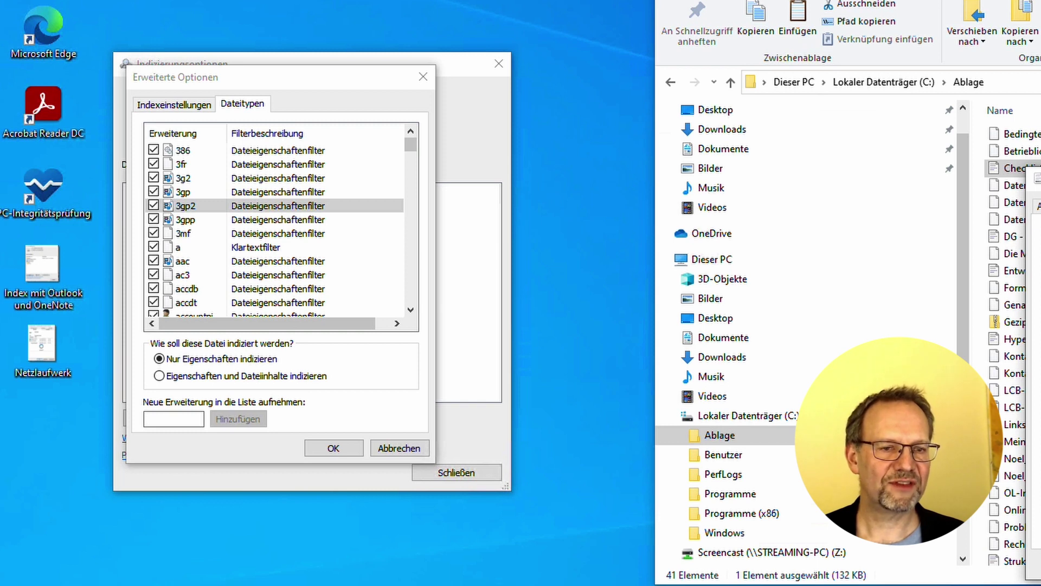
pyautogui.press('Escape')
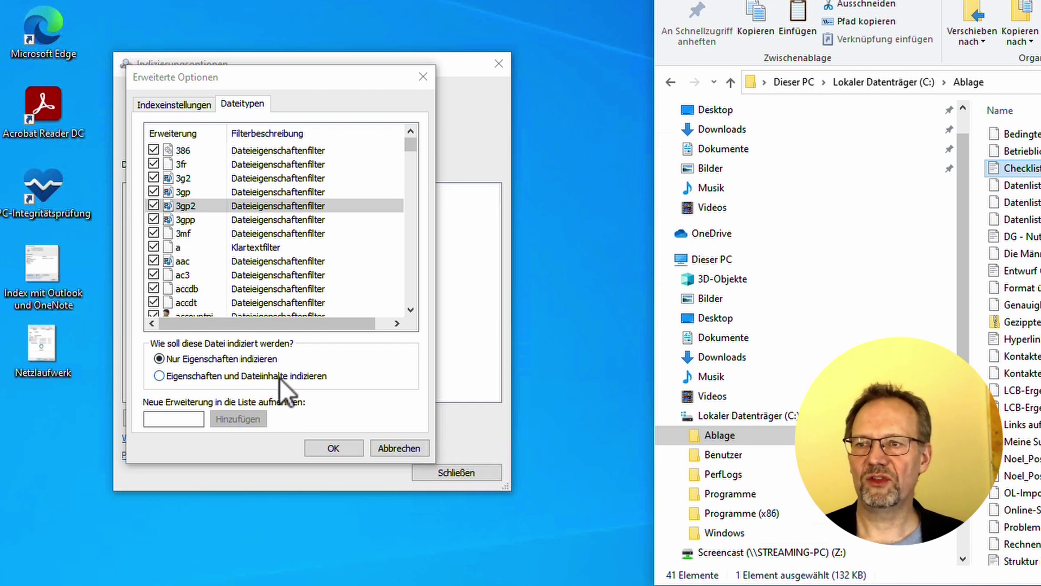
# Examine how the doc and docx extensions are indexed, and leave the advanced options without applying changes.
pyautogui.click(252, 205)
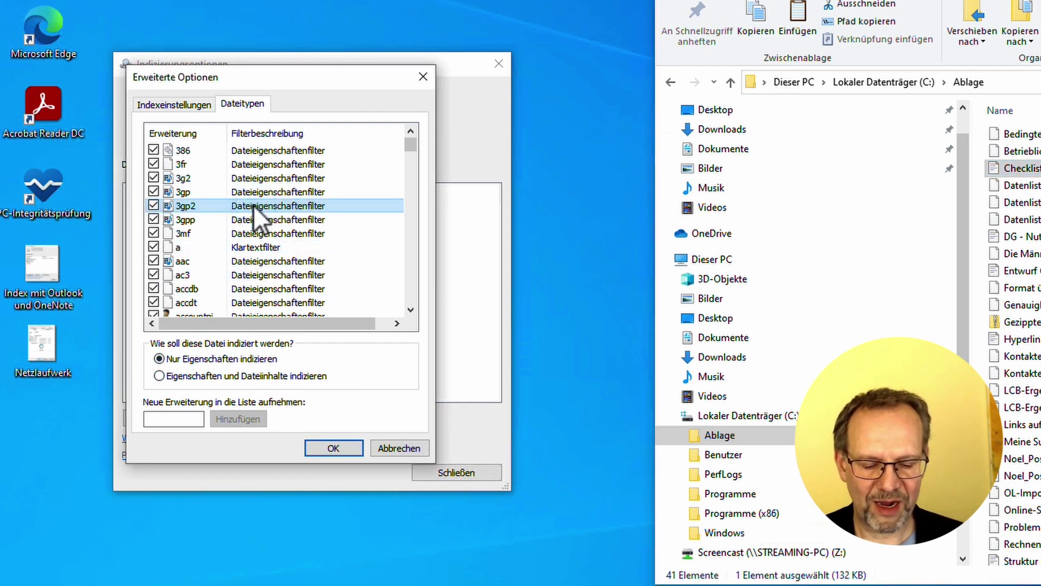
pyautogui.write('doc')
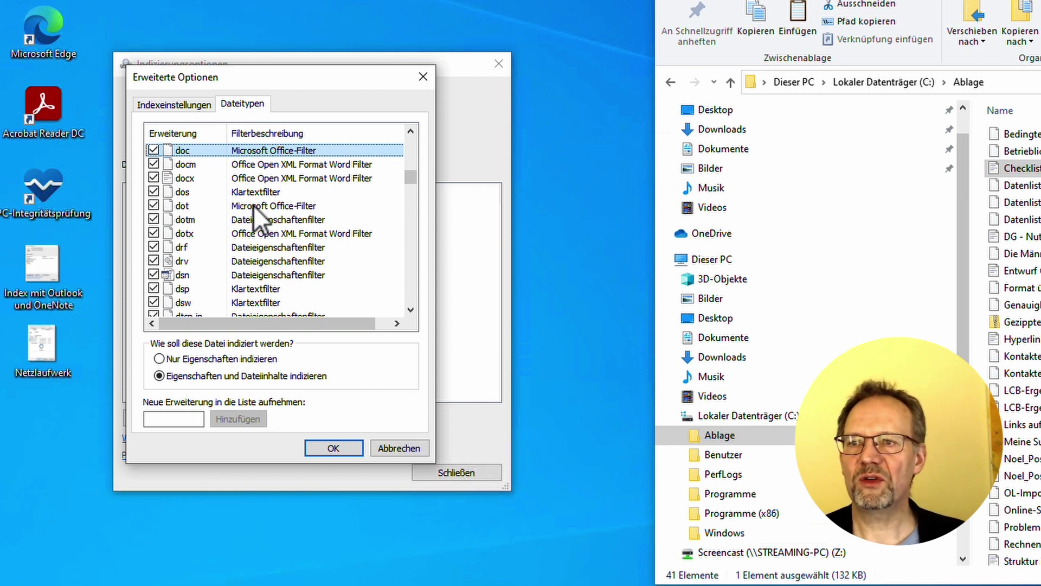
pyautogui.click(193, 174)
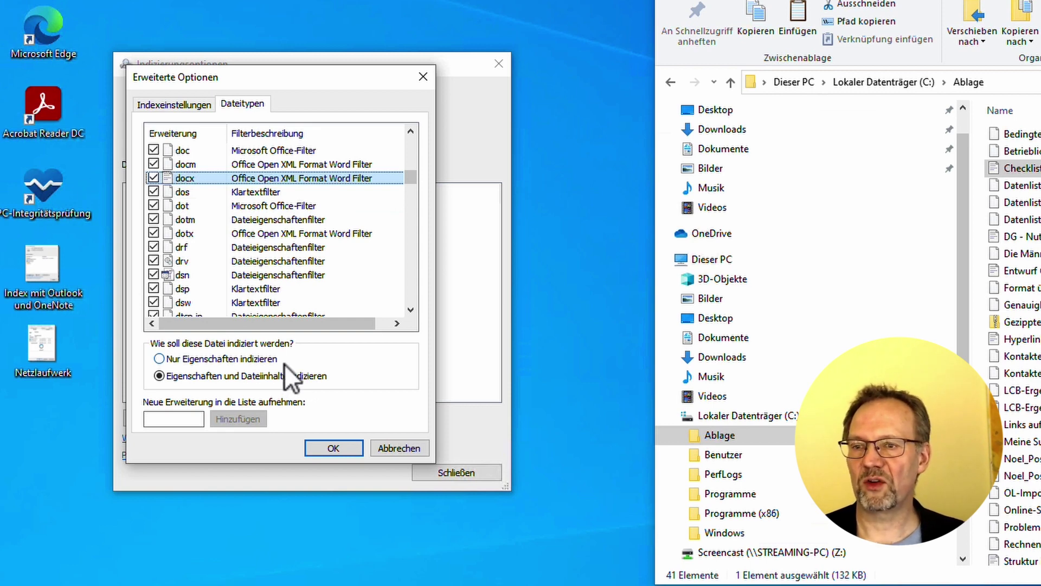
pyautogui.click(412, 447)
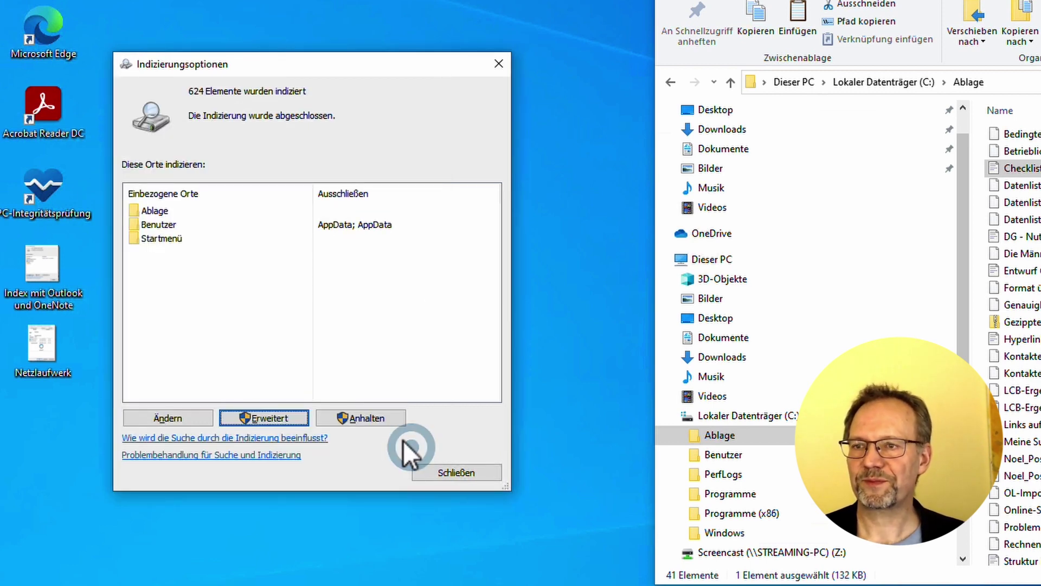
# Open the advanced indexing options, try treating similar words with diacritics as different words, and dismiss the warning.
pyautogui.click(281, 418)
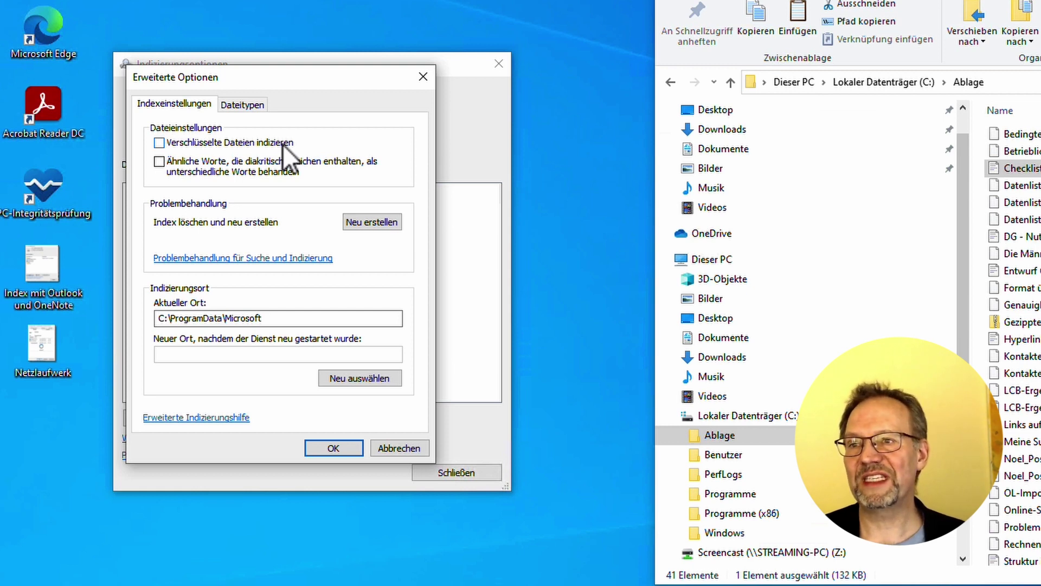
pyautogui.click(202, 168)
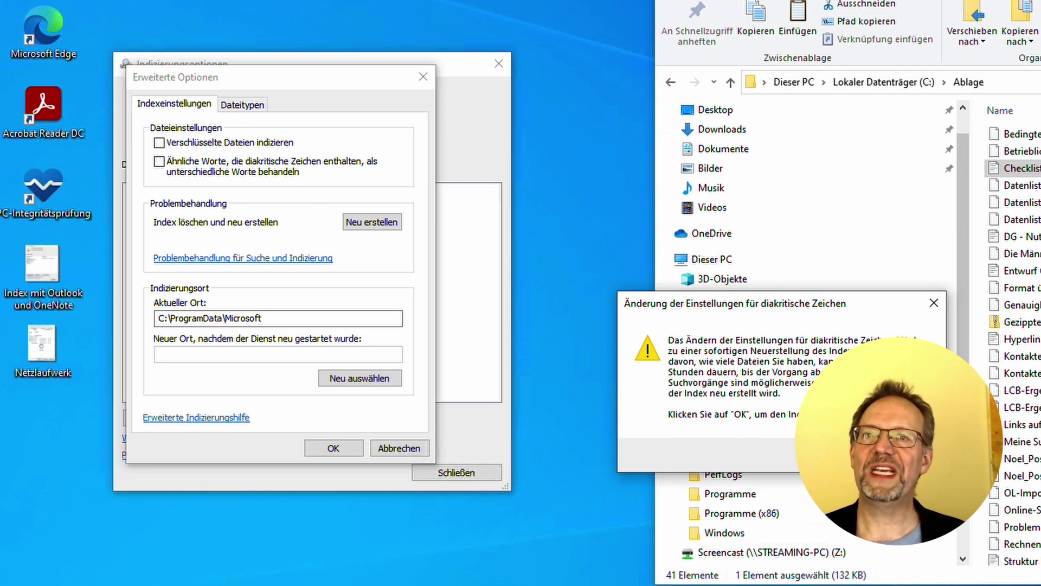
pyautogui.click(942, 303)
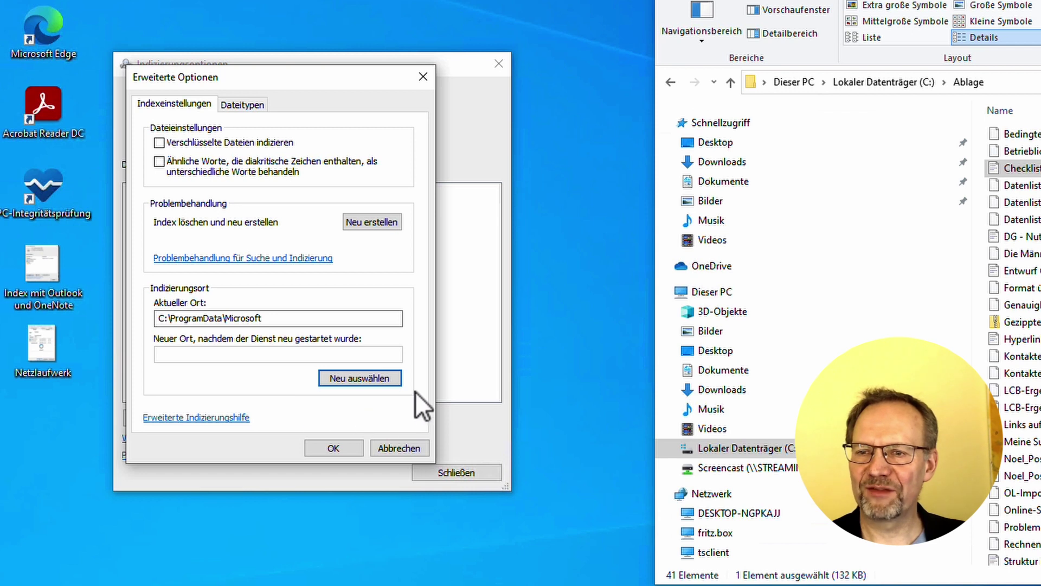
# Create a folder named Index directly on drive C: and choose it as the new index location.
pyautogui.click(354, 377)
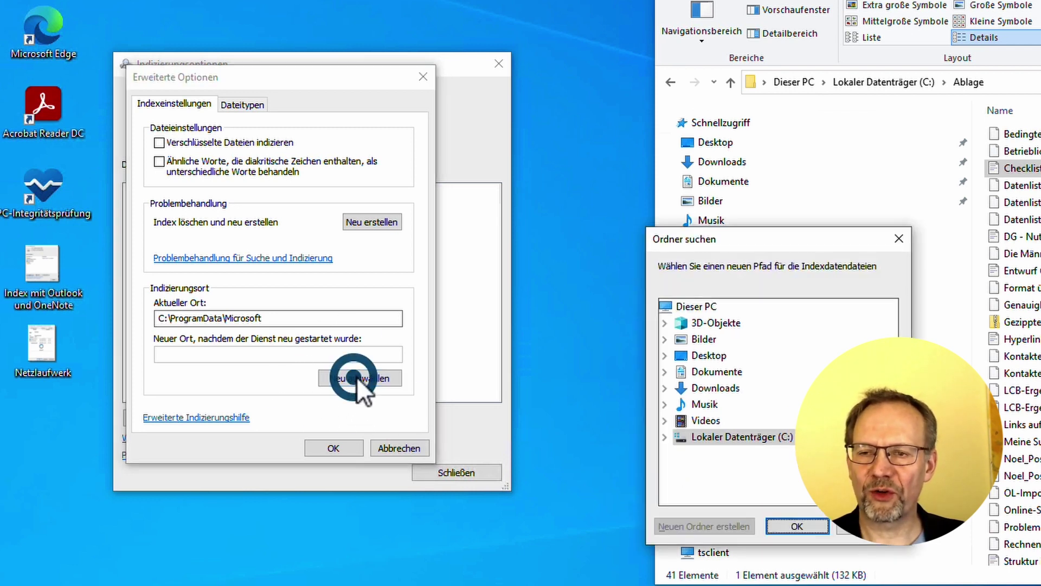
pyautogui.click(665, 436)
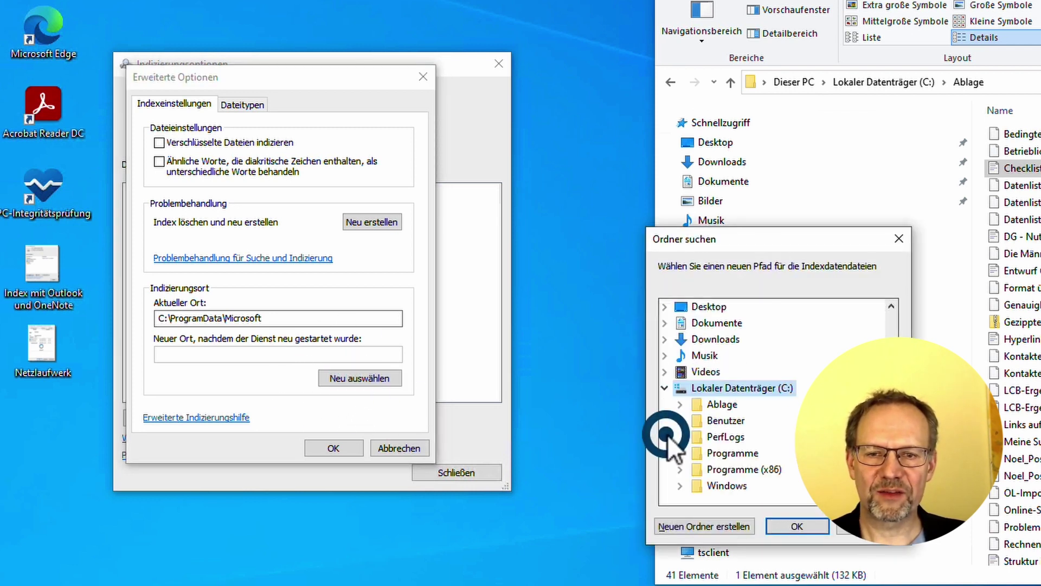
pyautogui.rightClick(743, 397)
pyautogui.click(728, 457)
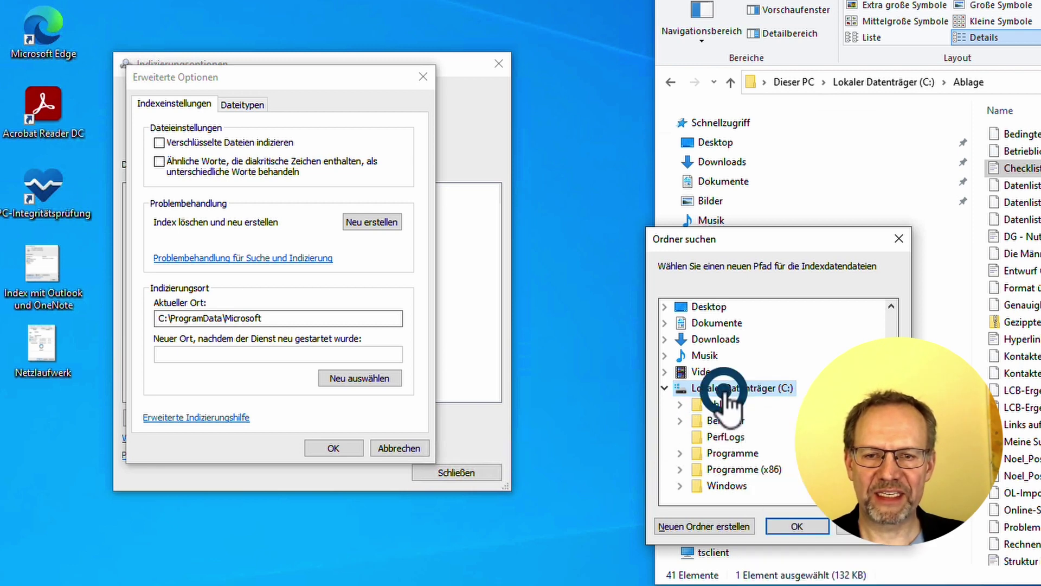
pyautogui.click(708, 525)
pyautogui.write('In')
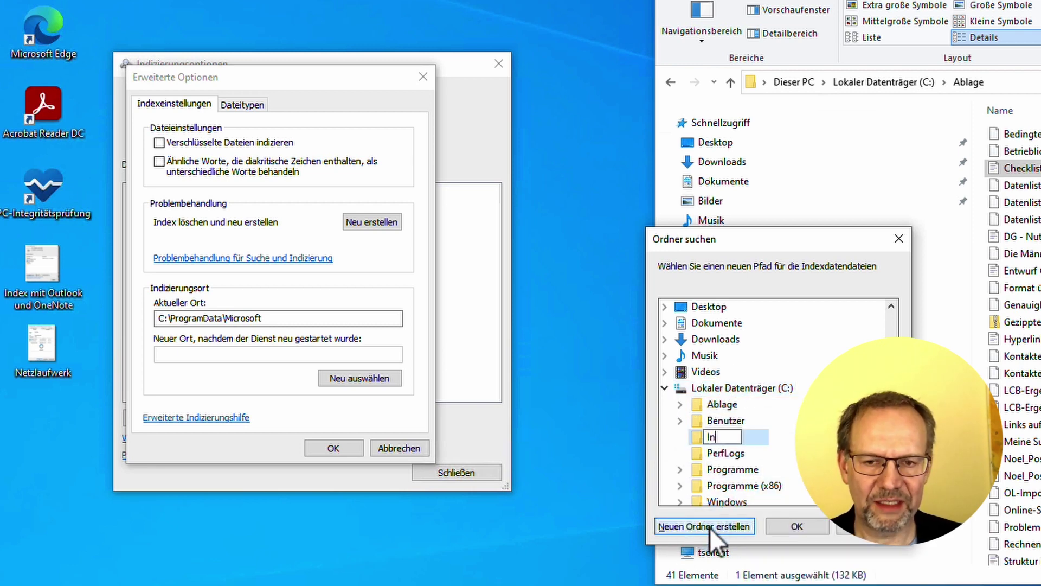
pyautogui.write('dex')
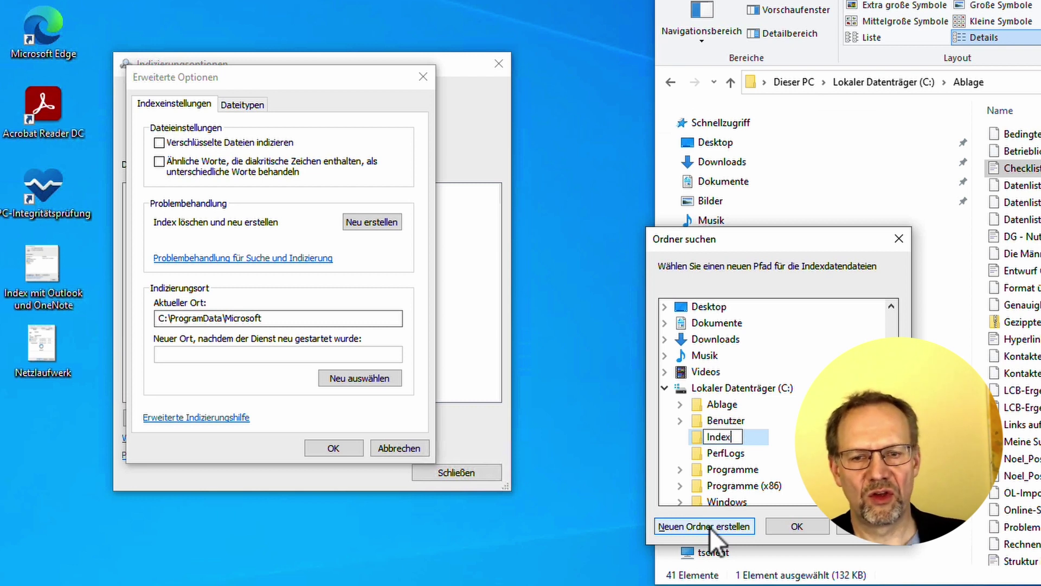
pyautogui.press('Return')
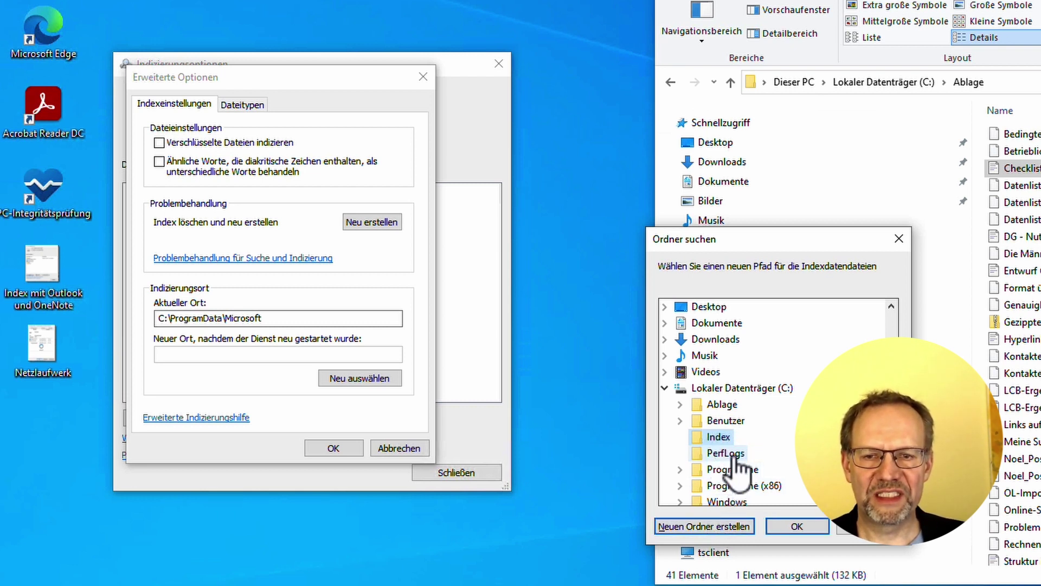
pyautogui.click(719, 437)
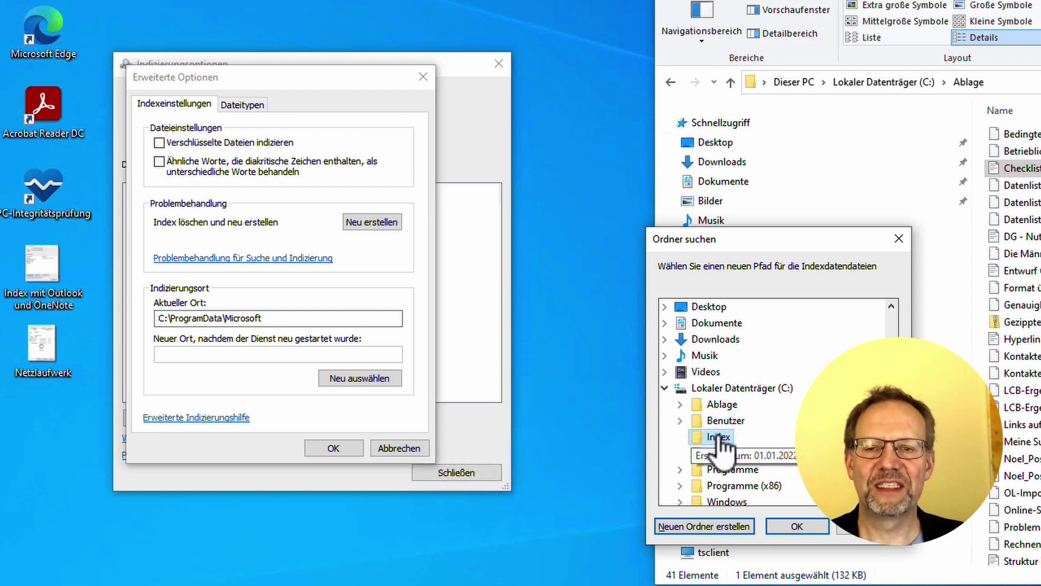
pyautogui.click(801, 526)
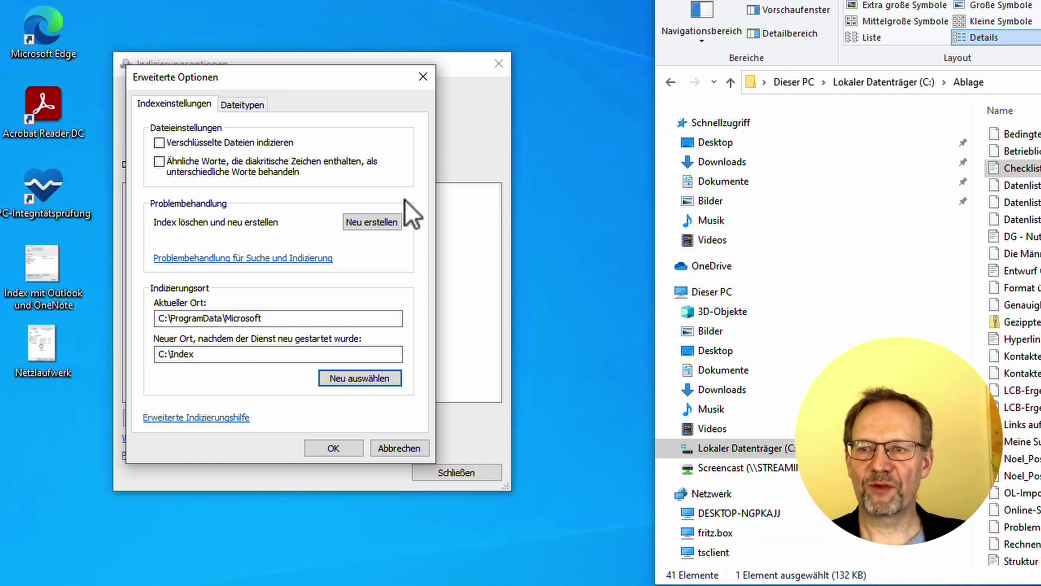
# Delete and rebuild the search index, accepting that the rebuild may take a long time.
pyautogui.click(366, 225)
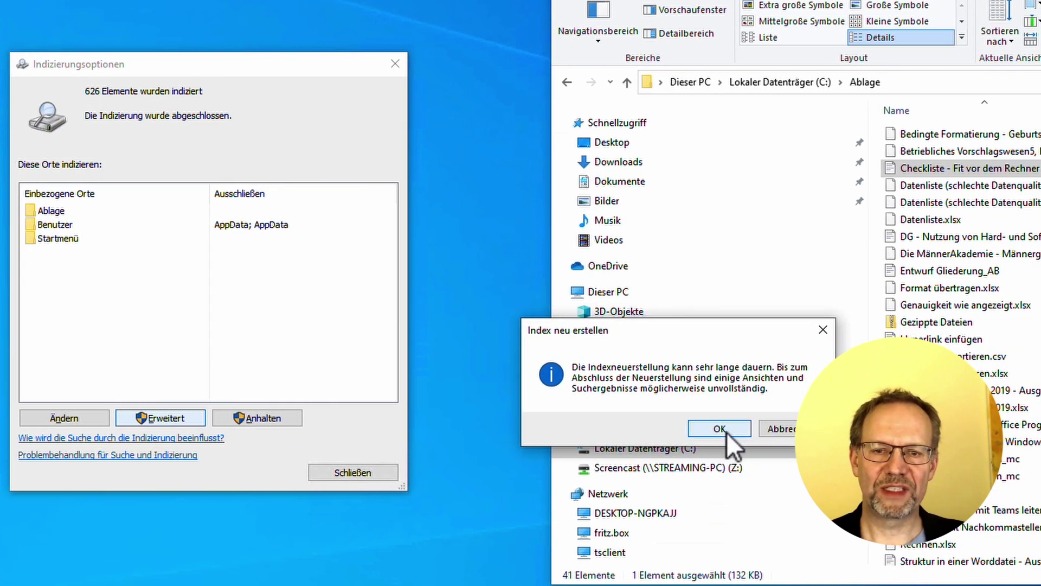
pyautogui.click(721, 429)
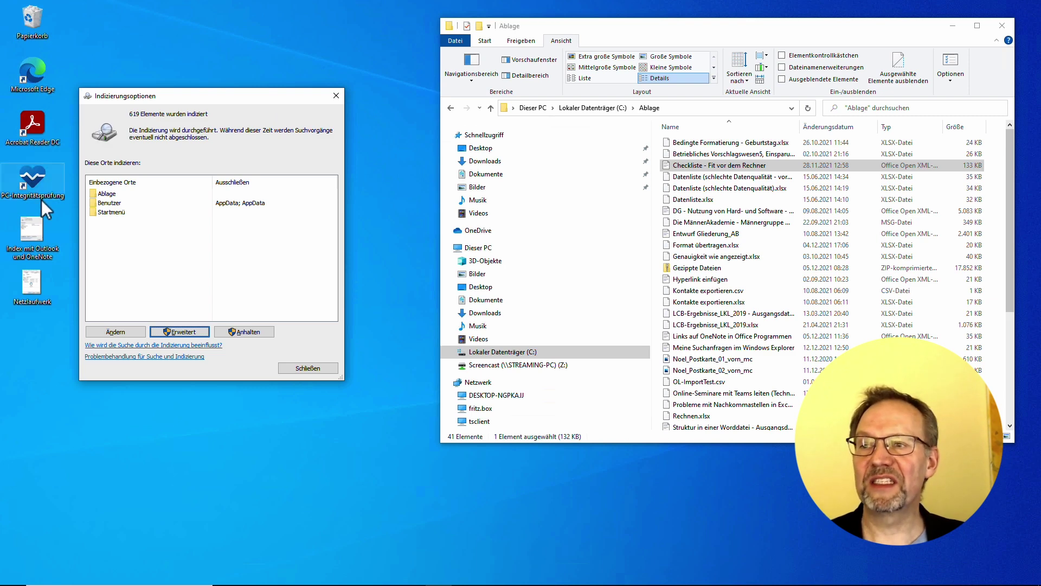
# Open the desktop file Index mit Outlook und OneNote to view it.
pyautogui.doubleClick(34, 236)
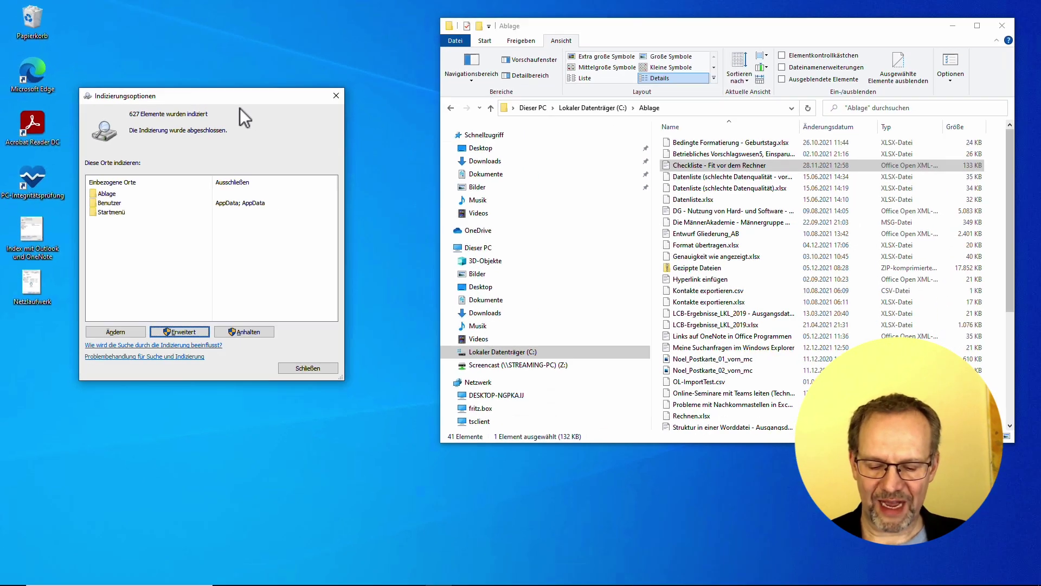
# Open the network drive Screencast (Z:) and review its properties for the content indexing option, leaving the settings as they are.
pyautogui.press('super')
pyautogui.click(521, 366)
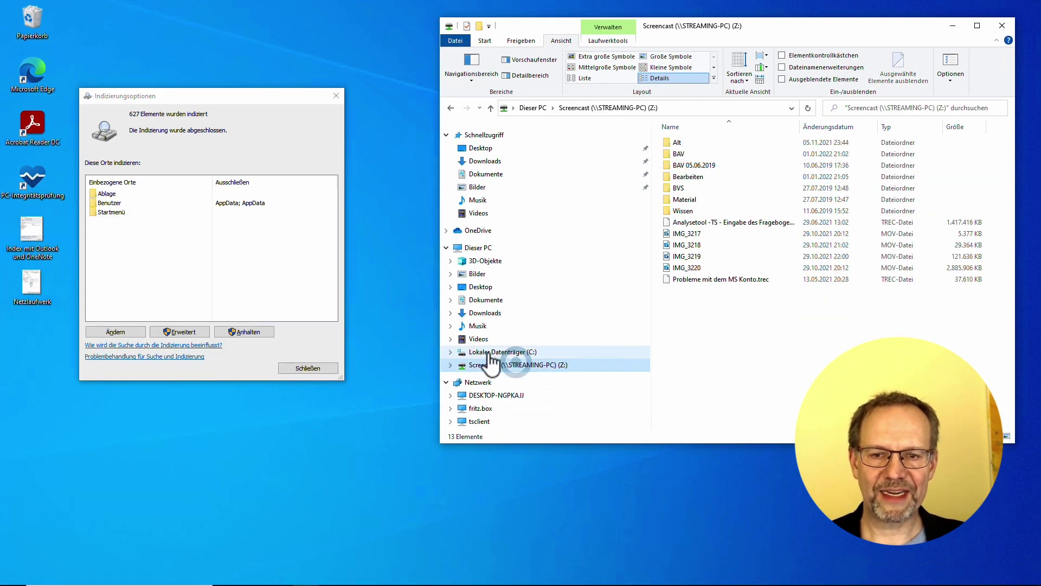
pyautogui.rightClick(528, 365)
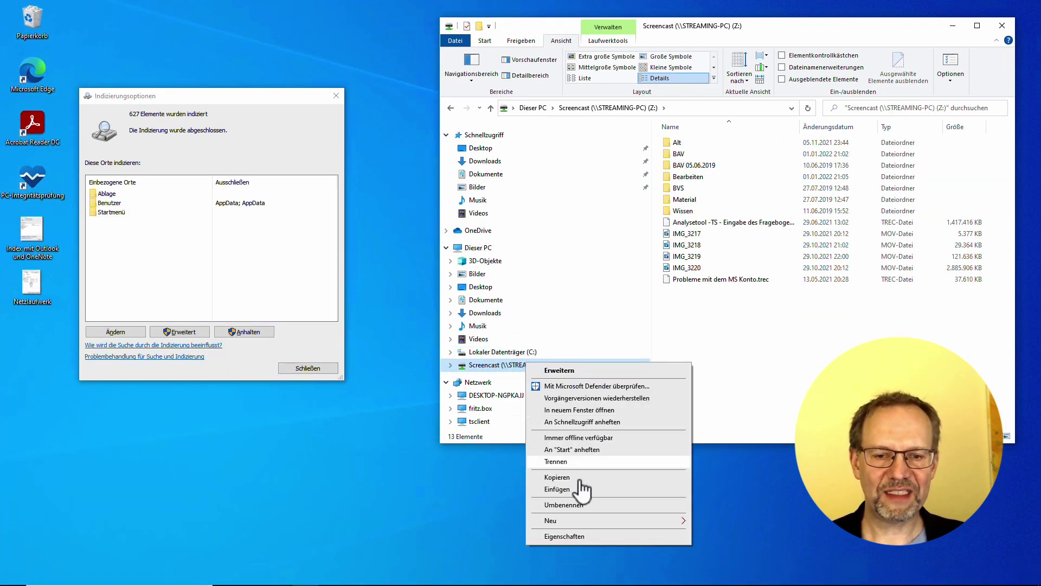
pyautogui.click(575, 536)
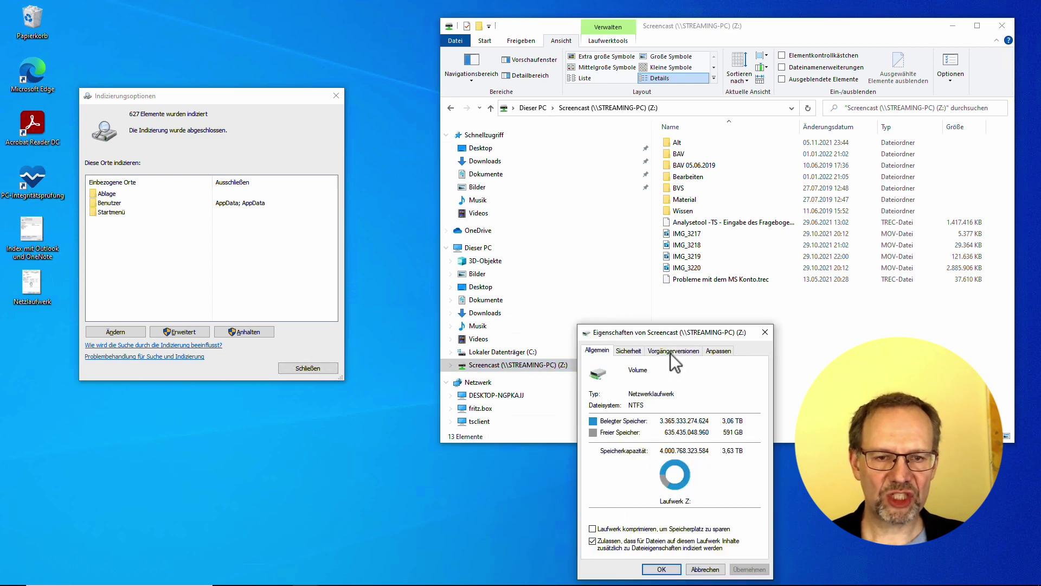
pyautogui.moveTo(662, 330); pyautogui.dragTo(686, 114)
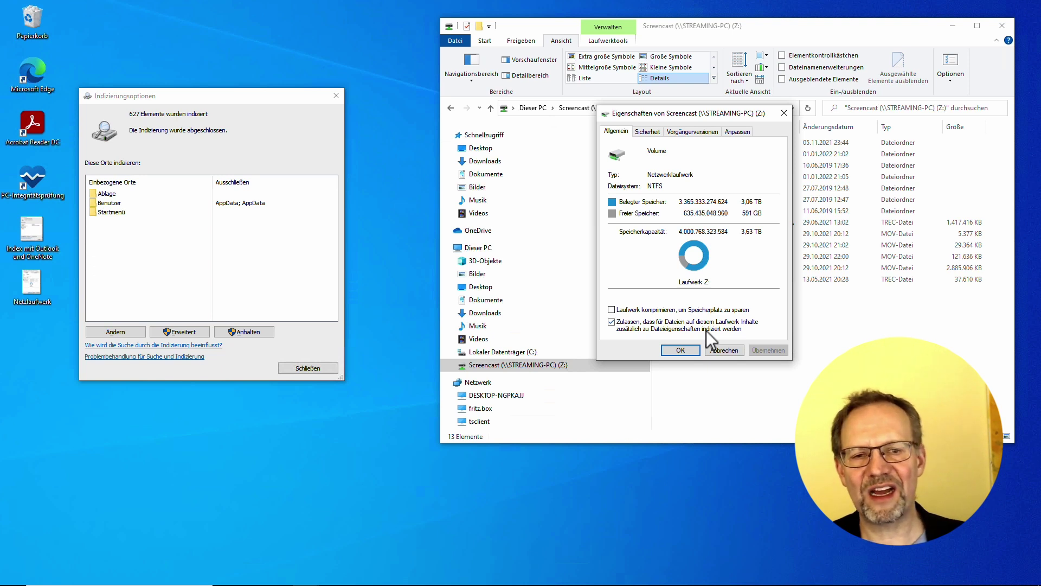
pyautogui.click(685, 349)
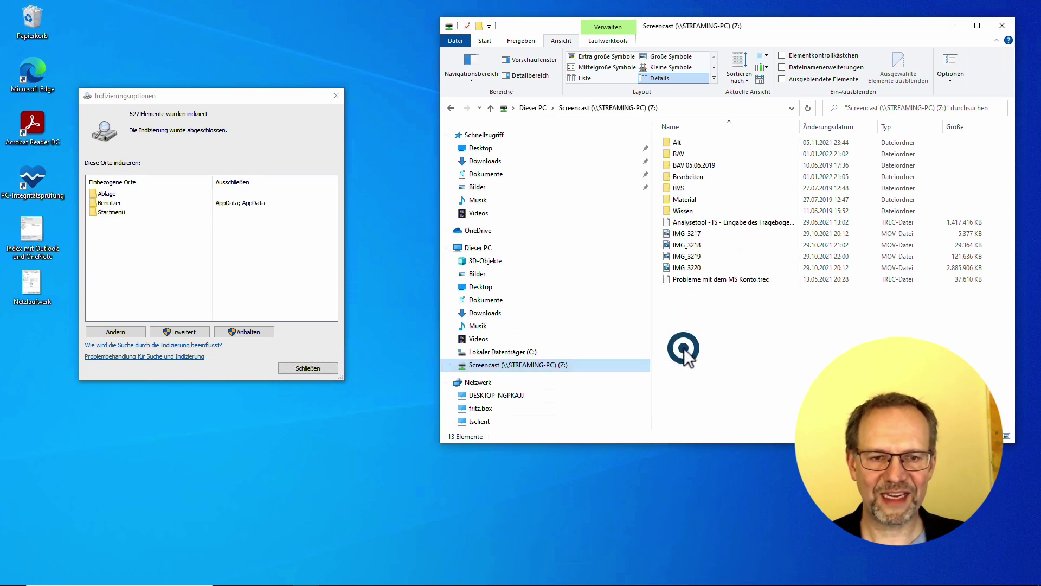
# Look for network drive Z: among the selectable index locations, and review the drive's properties again without changing anything.
pyautogui.click(127, 331)
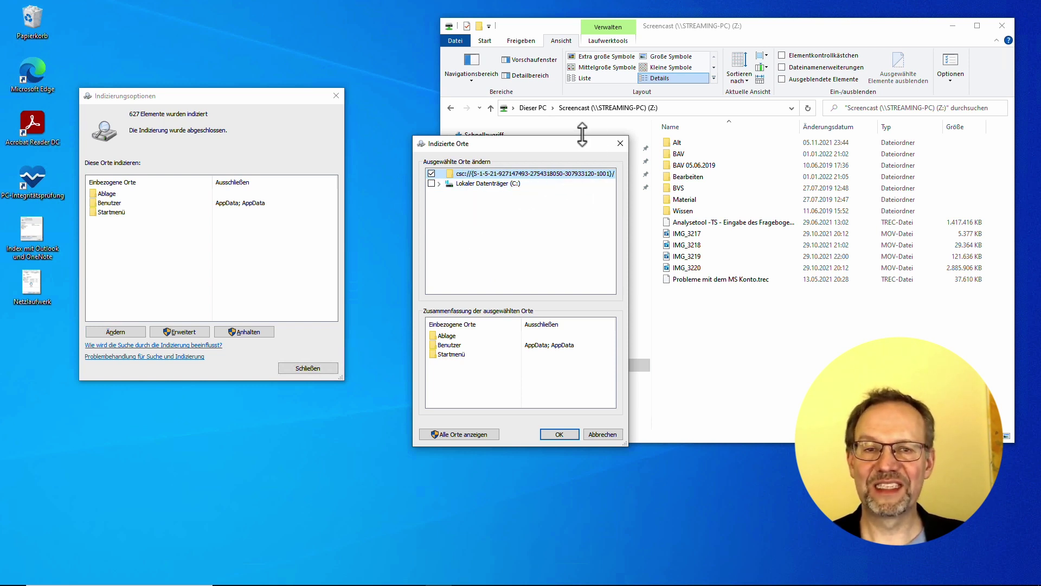
pyautogui.click(620, 144)
pyautogui.rightClick(500, 364)
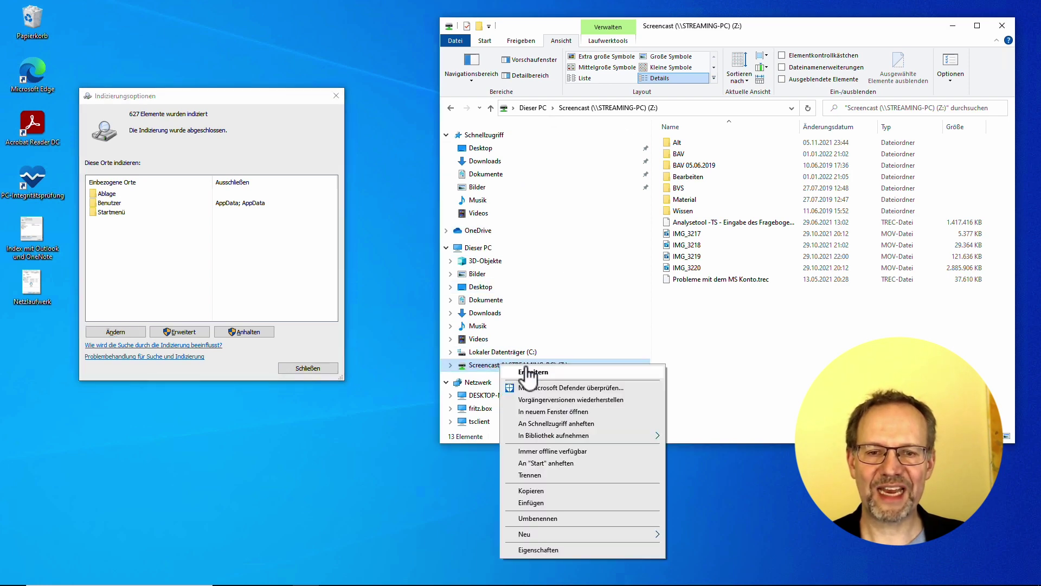
pyautogui.click(558, 550)
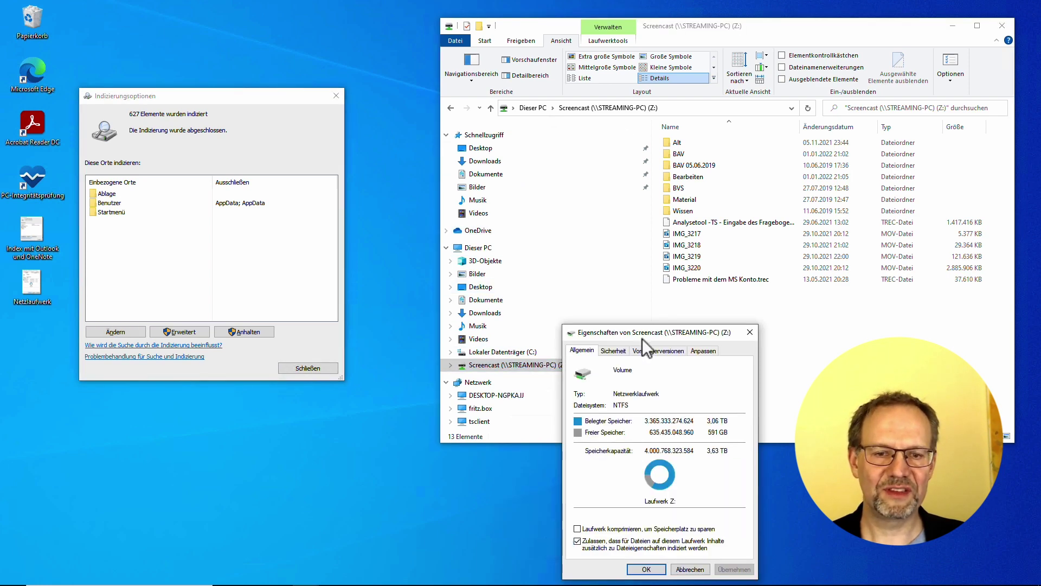
pyautogui.moveTo(651, 332); pyautogui.dragTo(573, 102)
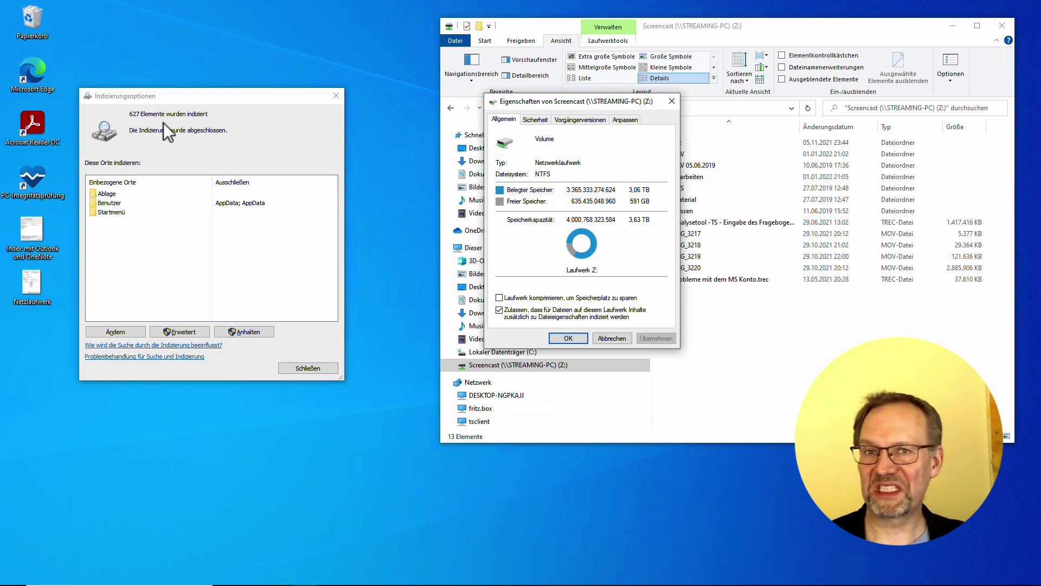
pyautogui.click(612, 338)
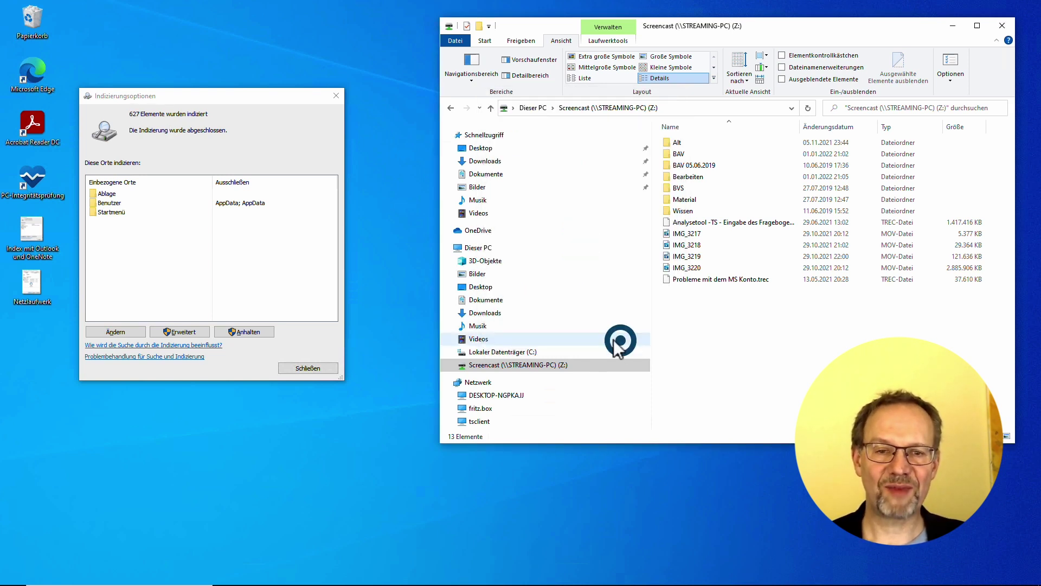
# Open the desktop file Netzlaufwerk to view it.
pyautogui.doubleClick(35, 288)
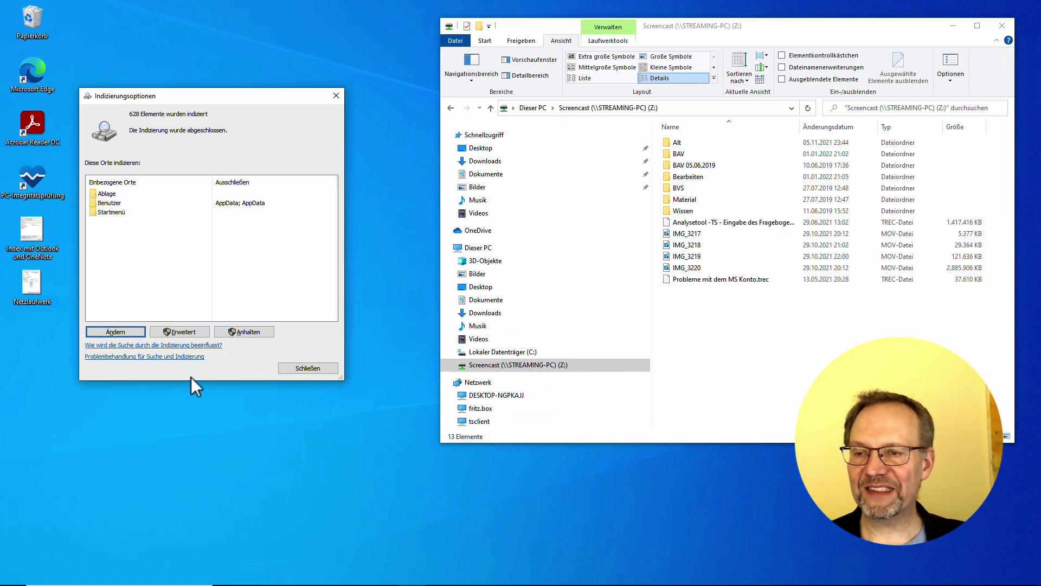
# Open the search and indexing troubleshooter, view its list of problems, and close it without selecting any.
pyautogui.click(141, 357)
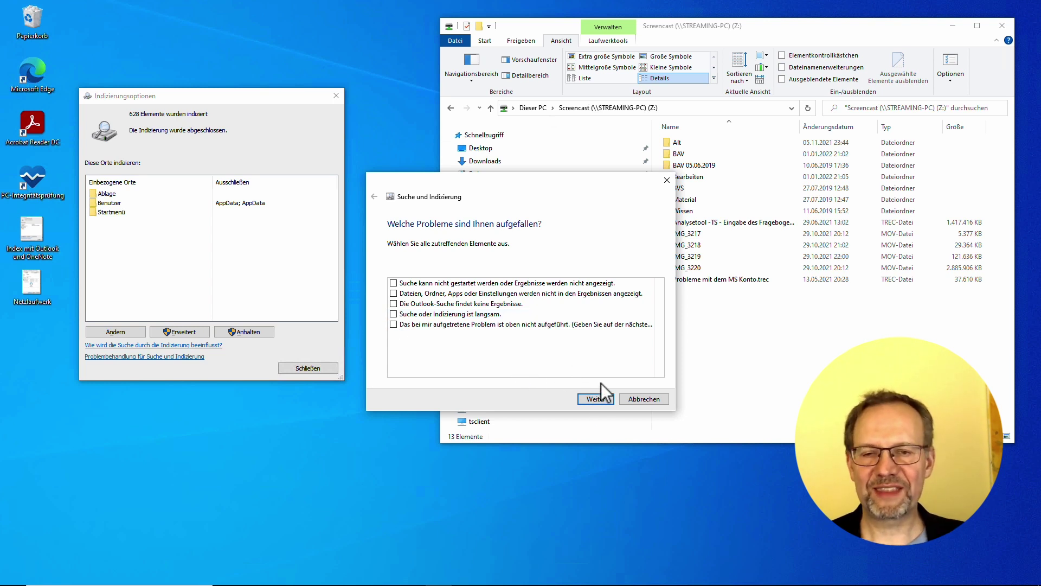
pyautogui.click(667, 180)
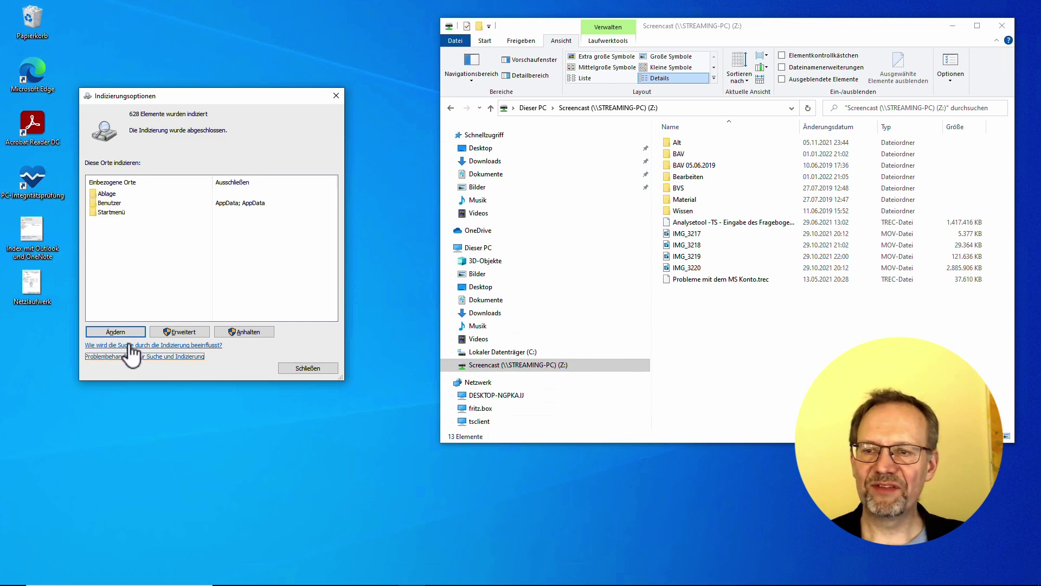
# Open the Microsoft support article on how indexing affects searches and read through to the section on which languages can be indexed.
pyautogui.click(165, 347)
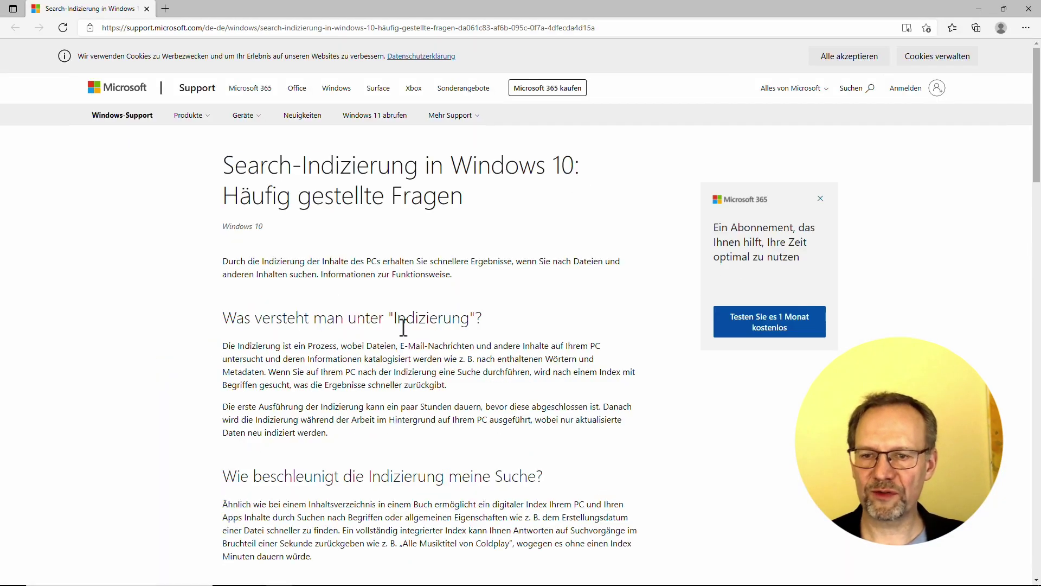
pyautogui.scroll(-5, 396, 356)
pyautogui.scroll(-10, 397, 356)
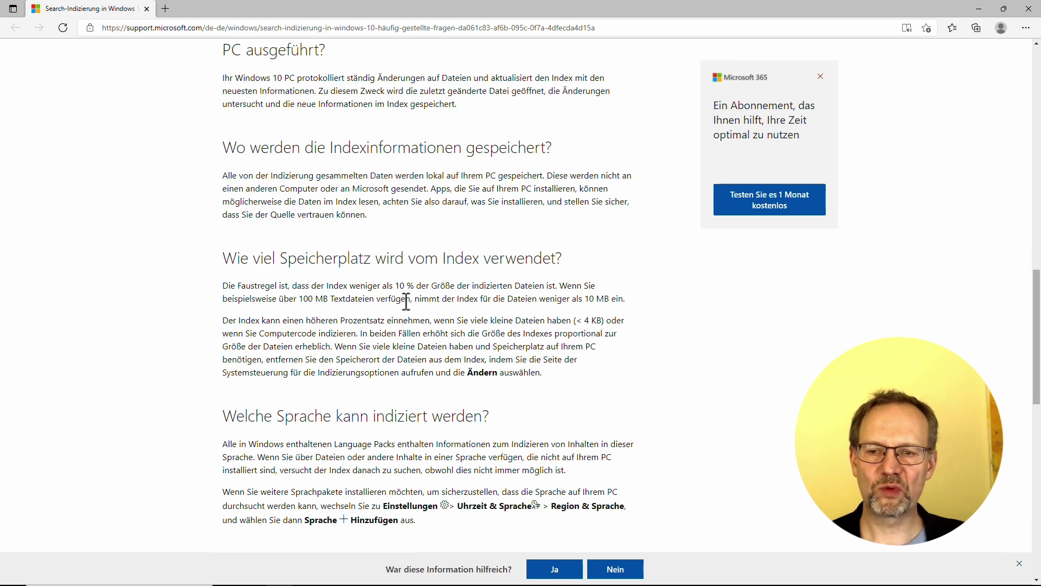
pyautogui.scroll(-5, 406, 301)
pyautogui.scroll(1, 406, 298)
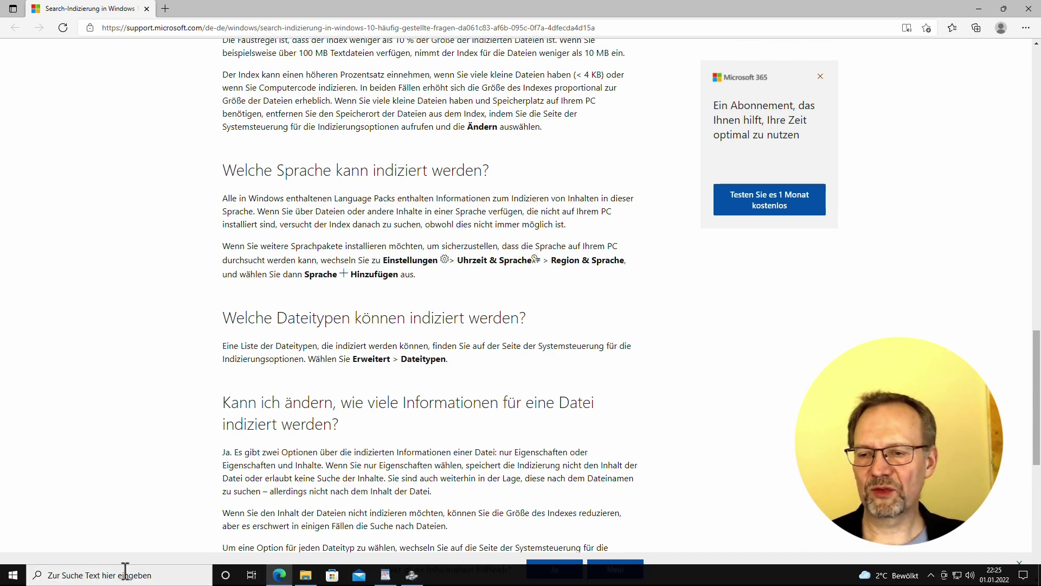
# Search Windows for "spracheinstellungen" and open the Spracheinstellungen system settings.
pyautogui.click(123, 576)
pyautogui.write('s')
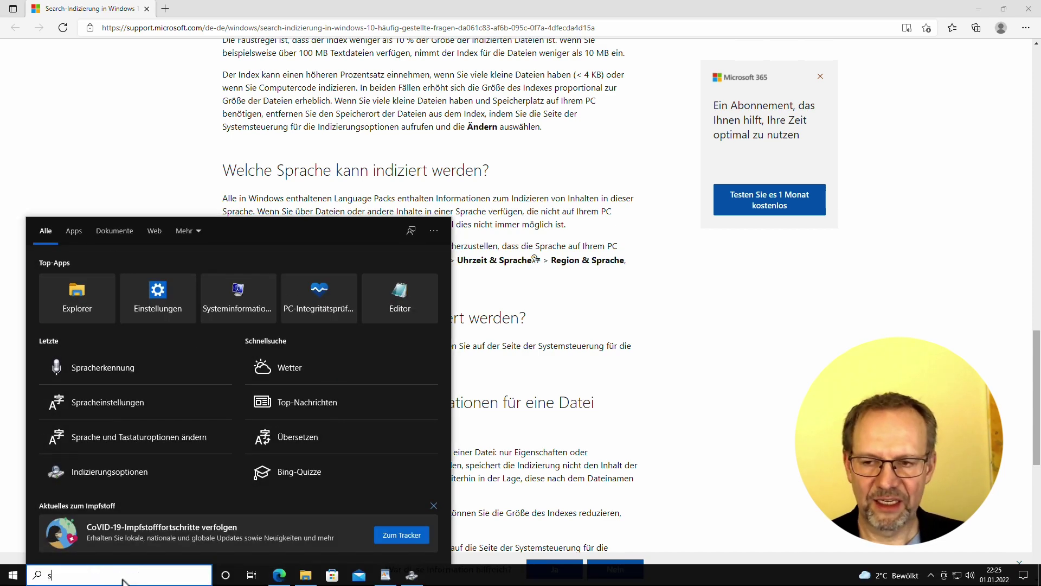
pyautogui.write('pracheinstellungen')
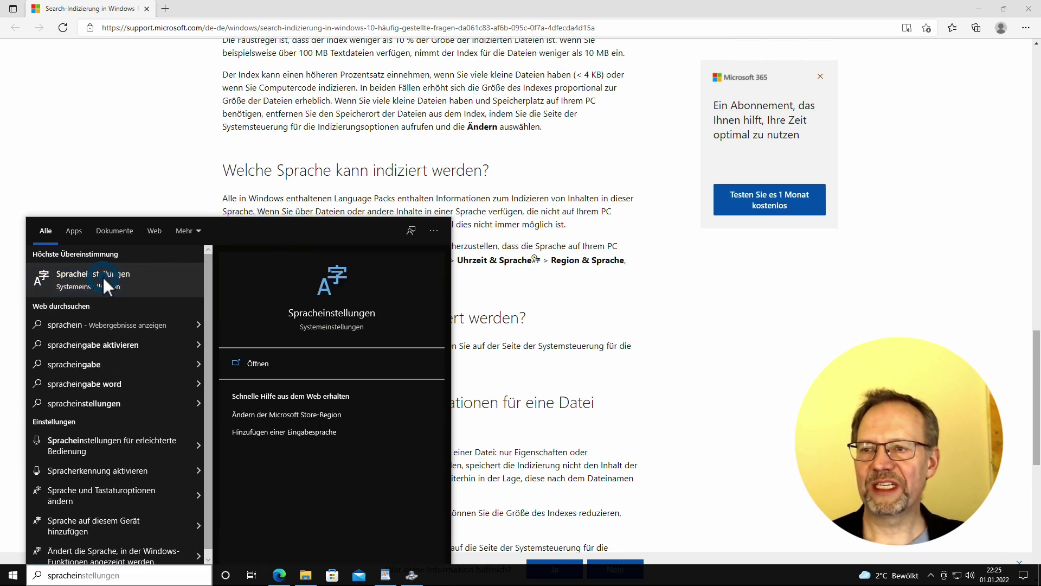
pyautogui.click(103, 278)
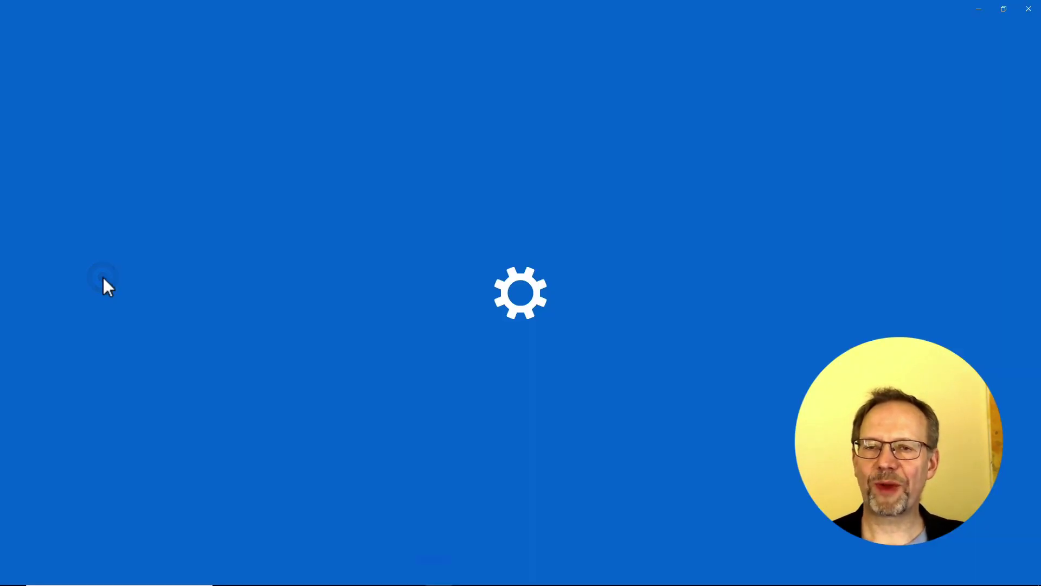